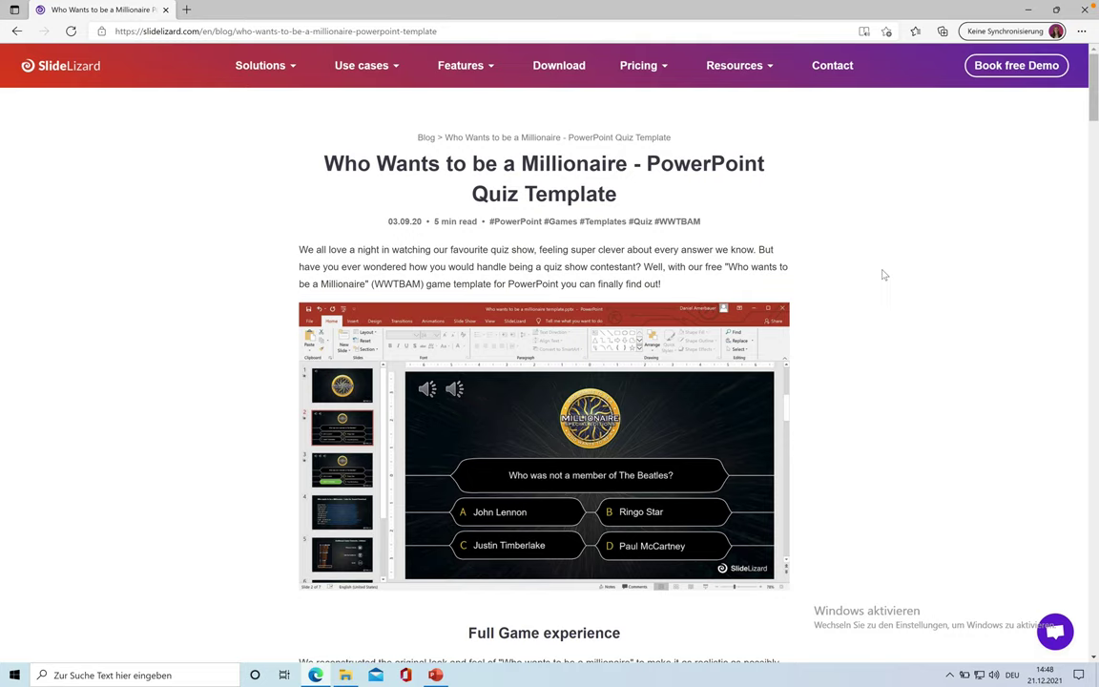
scroll(882, 274, down, 5)
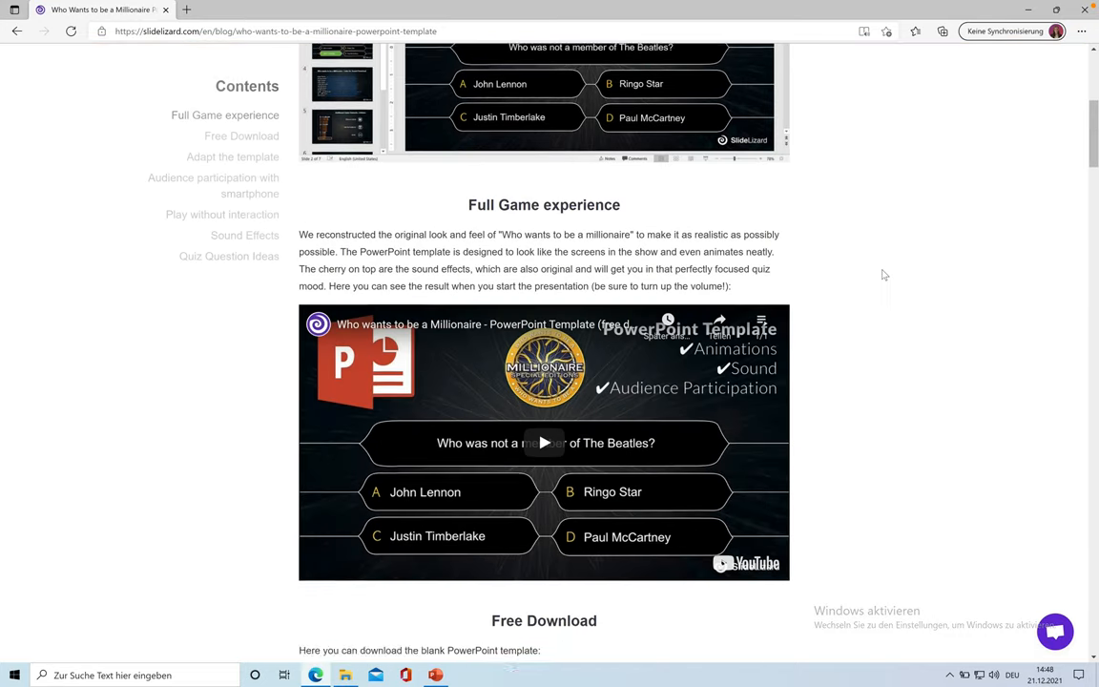
scroll(882, 275, down, 3)
scroll(429, 164, down, 4)
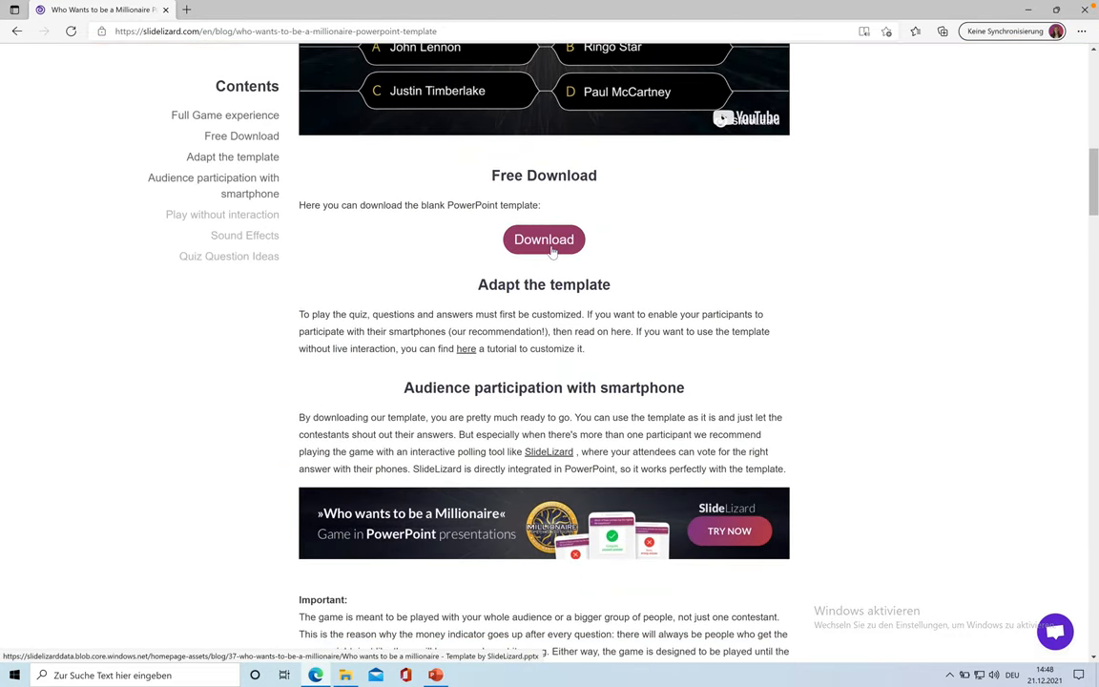
Step: Bring the downloaded Millionaire template to the front in PowerPoint
click(436, 675)
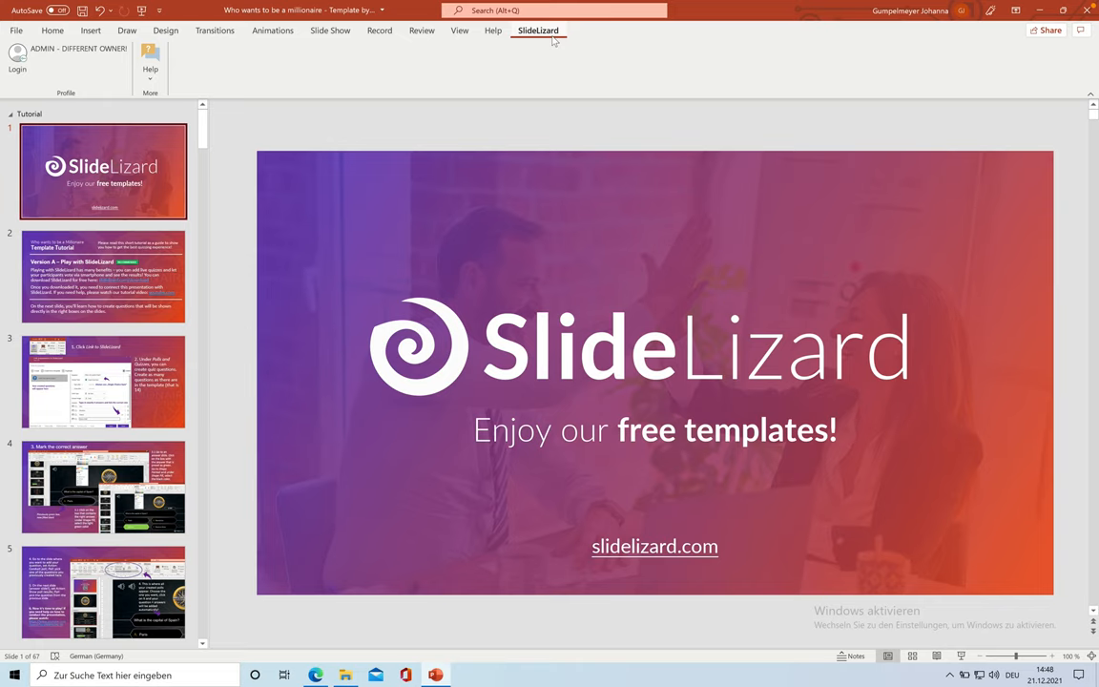
Step: Sign in to SlideLizard with the account email and password
click(18, 57)
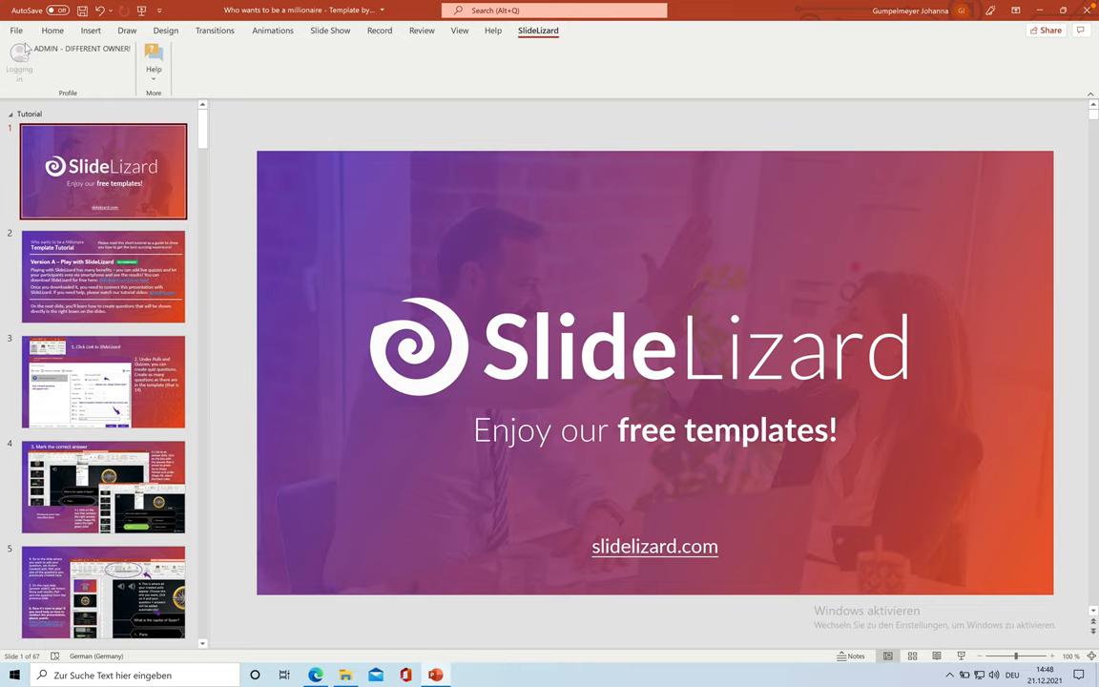
click(559, 387)
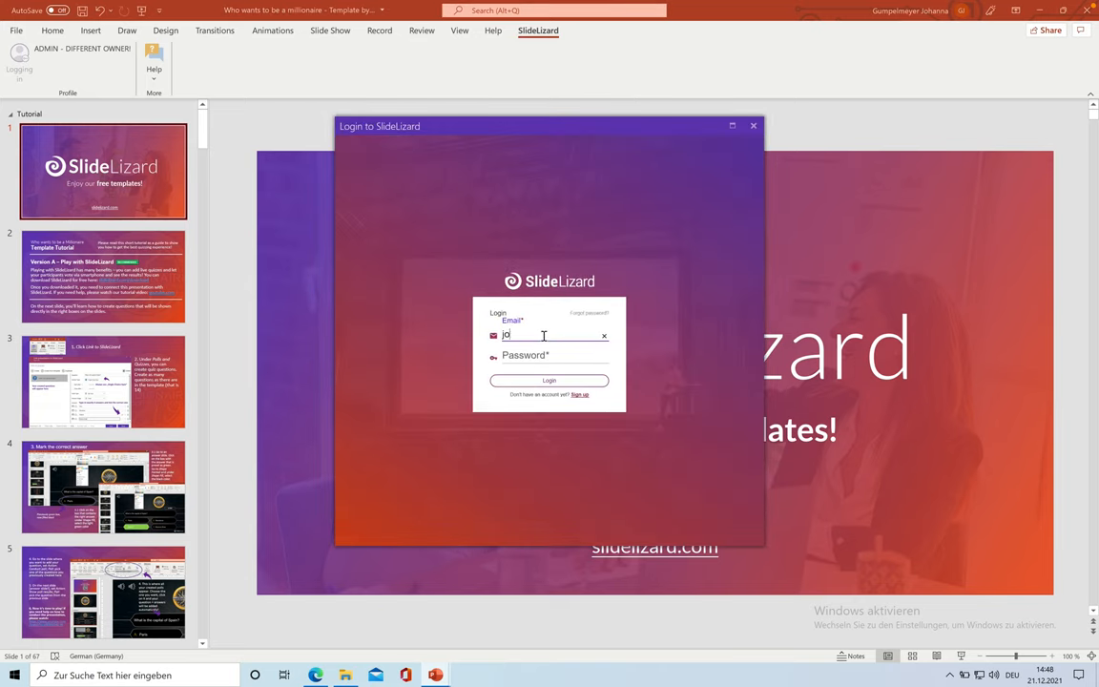
key(Tab)
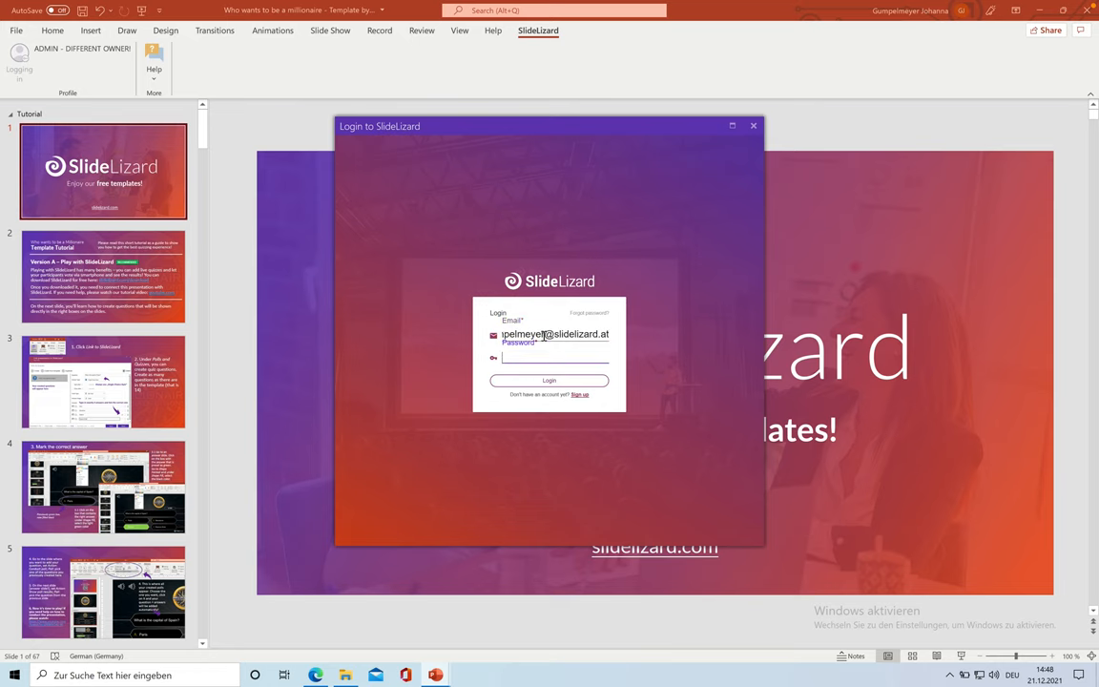
text(••••••••)
key(Return)
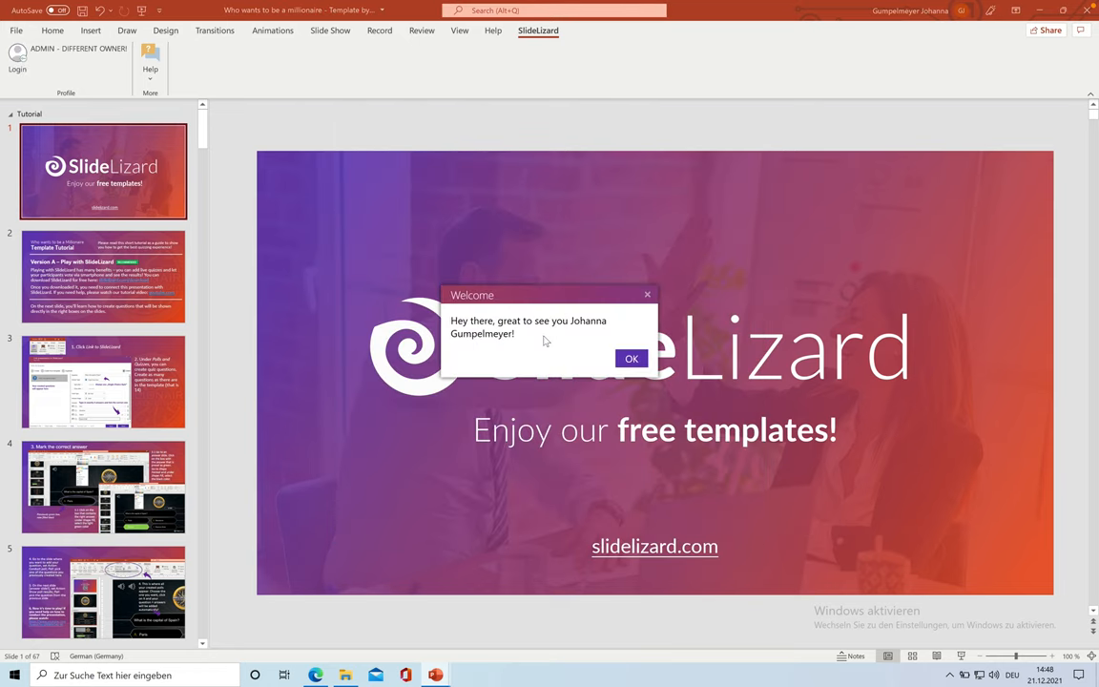
Step: Start linking the deck to SlideLizard, named 'Who wants to be a Millionaire', and continue
click(632, 358)
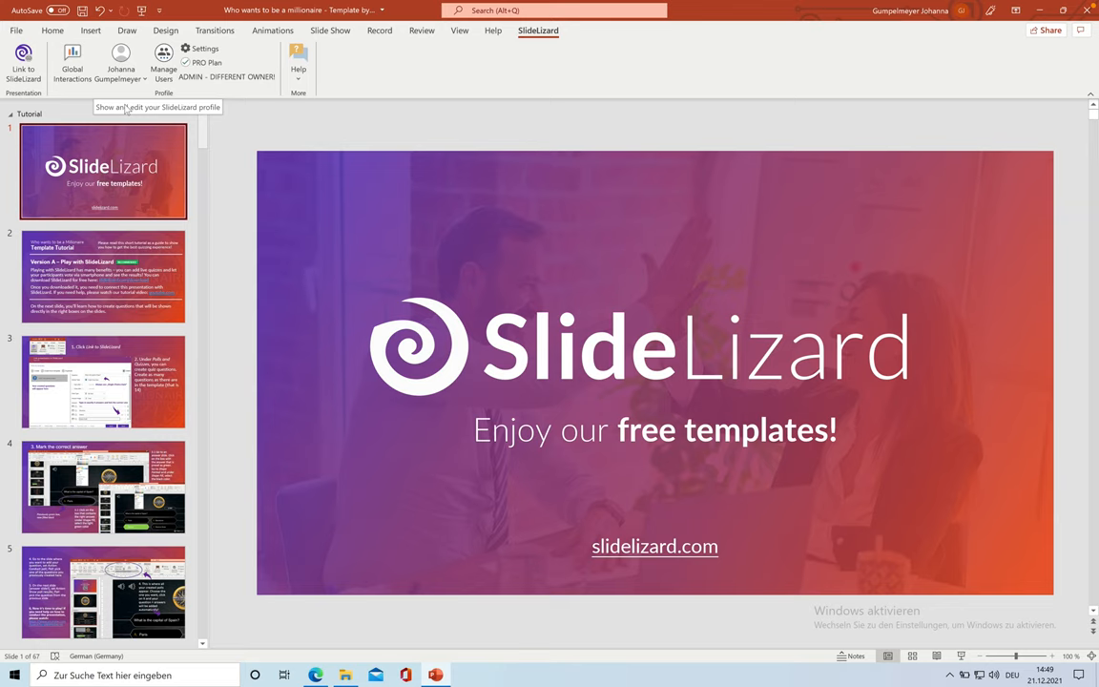
click(24, 67)
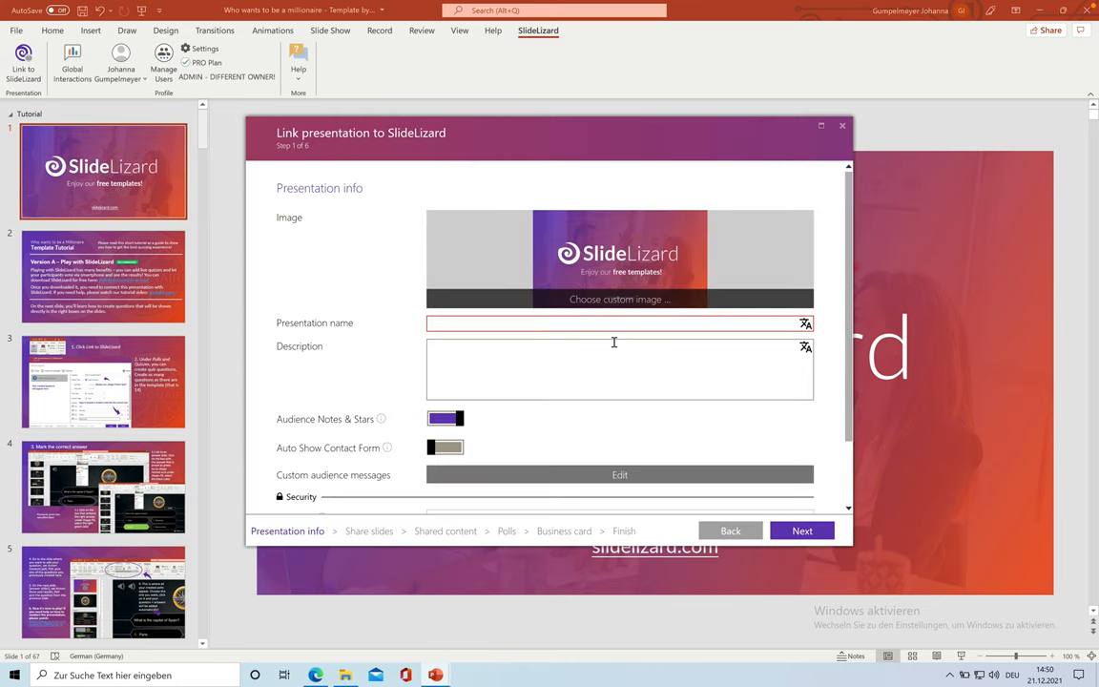
click(575, 324)
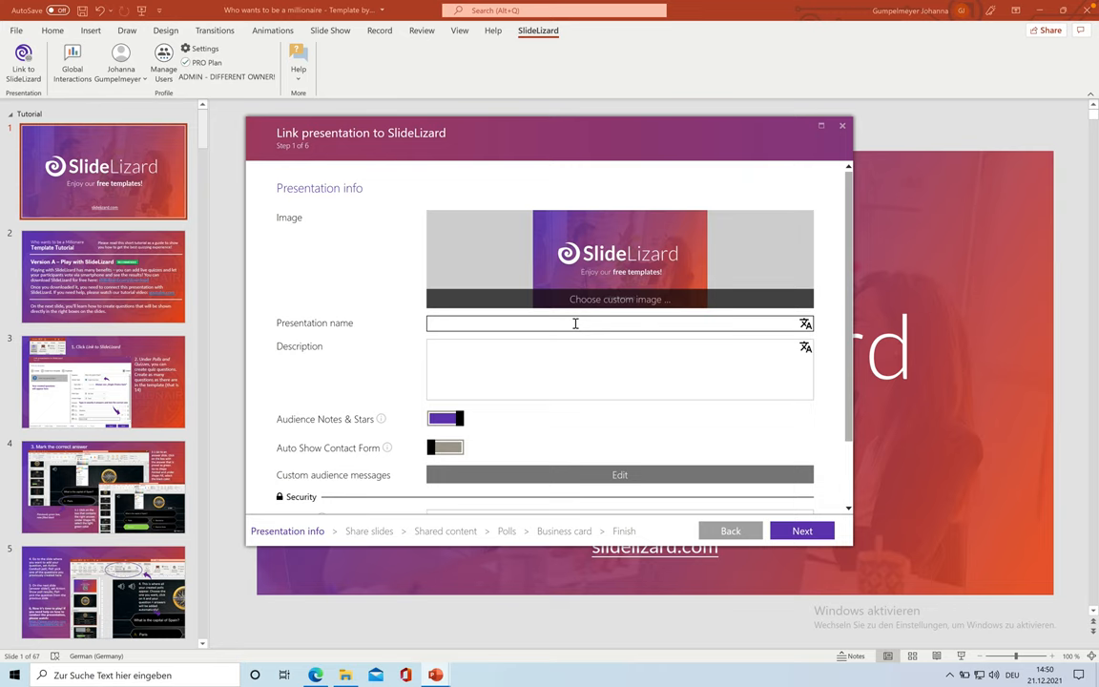
text(Who wants to )
text(be a Million)
text(aire)
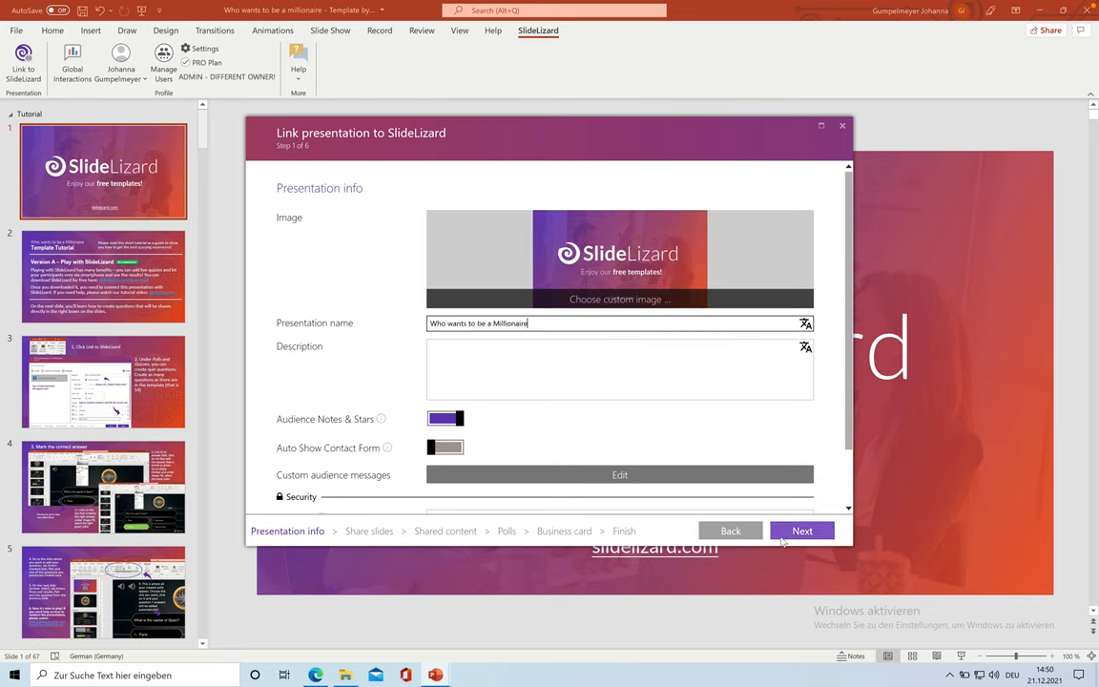
click(784, 536)
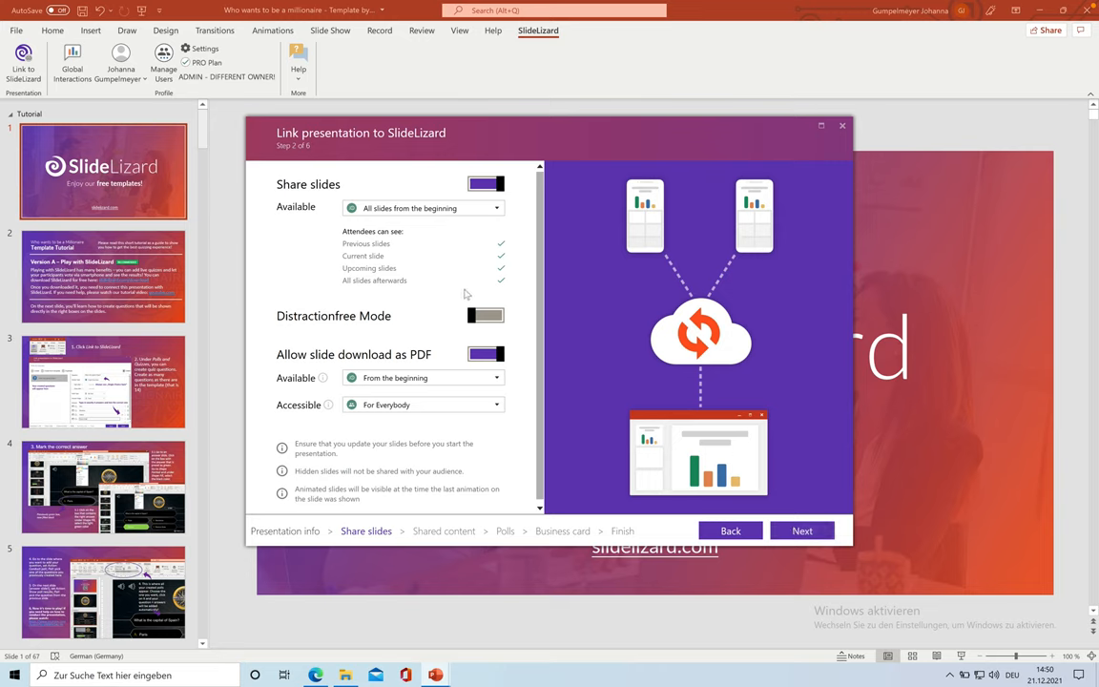
Step: Show attendees only the current slide, disable PDF download, and continue
click(425, 208)
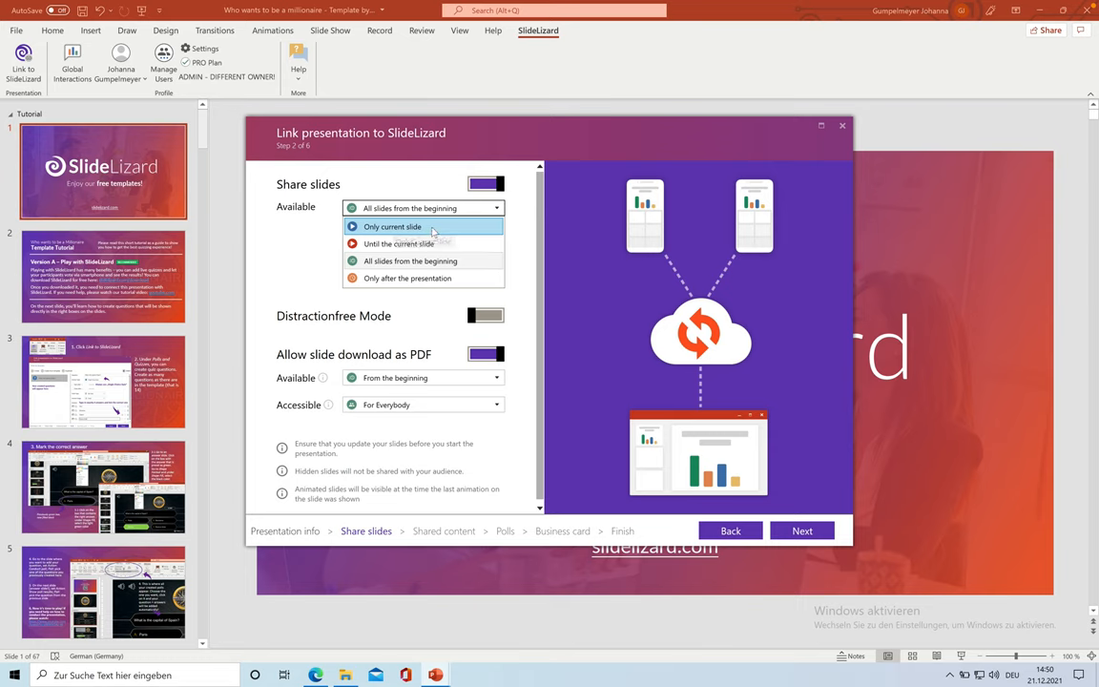
click(432, 230)
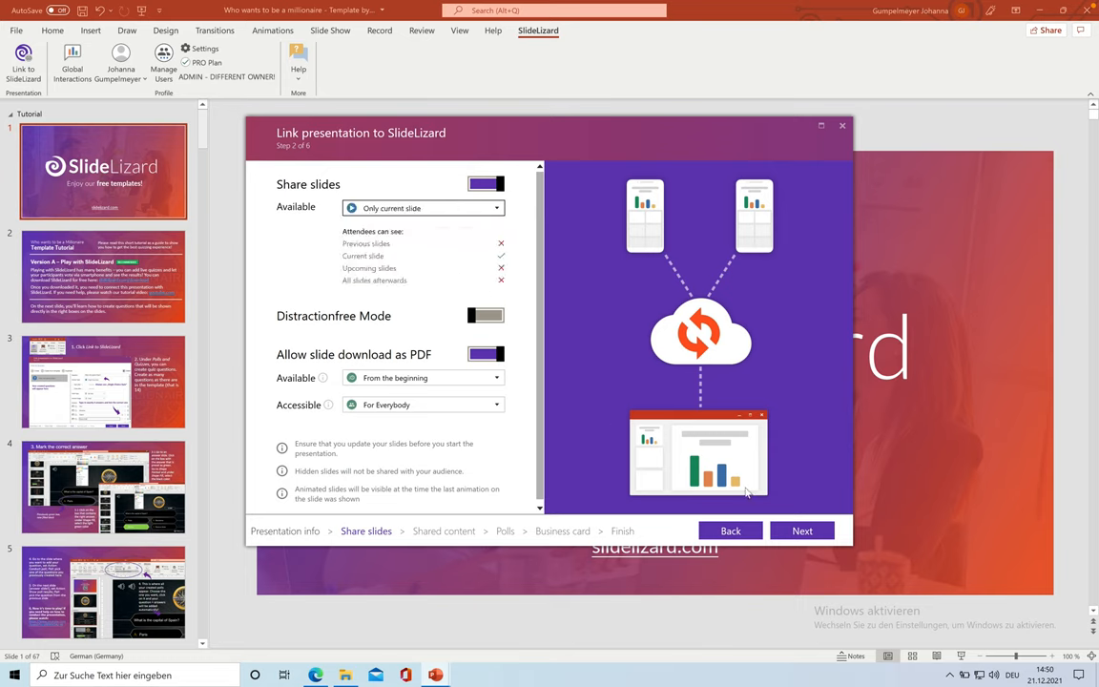
click(485, 354)
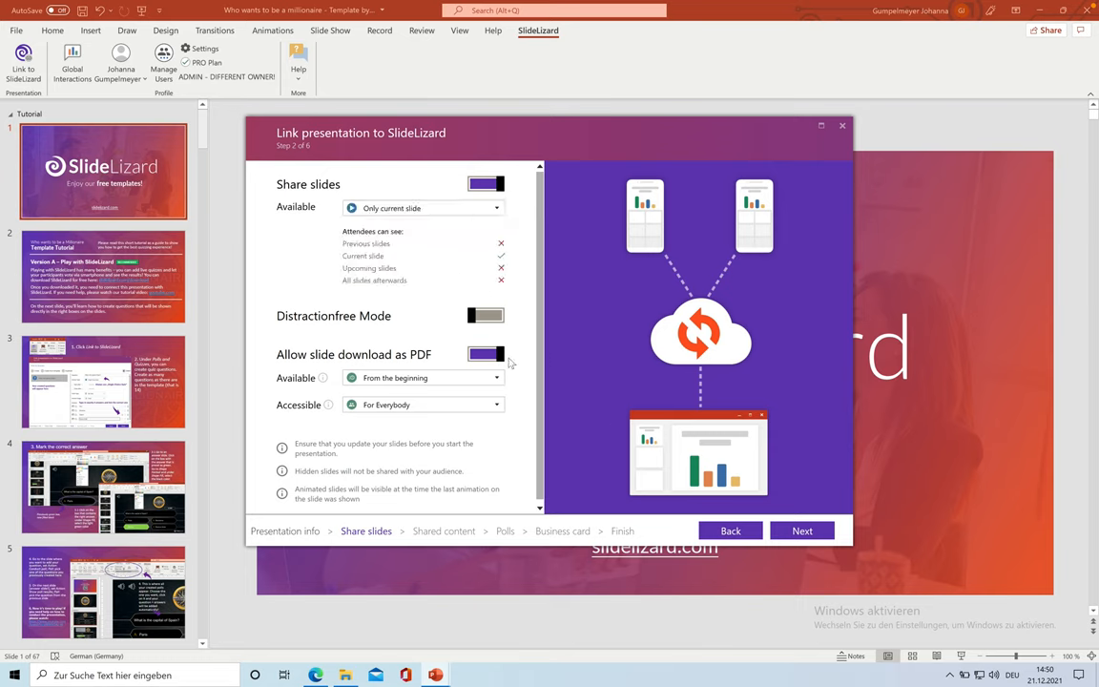
click(801, 531)
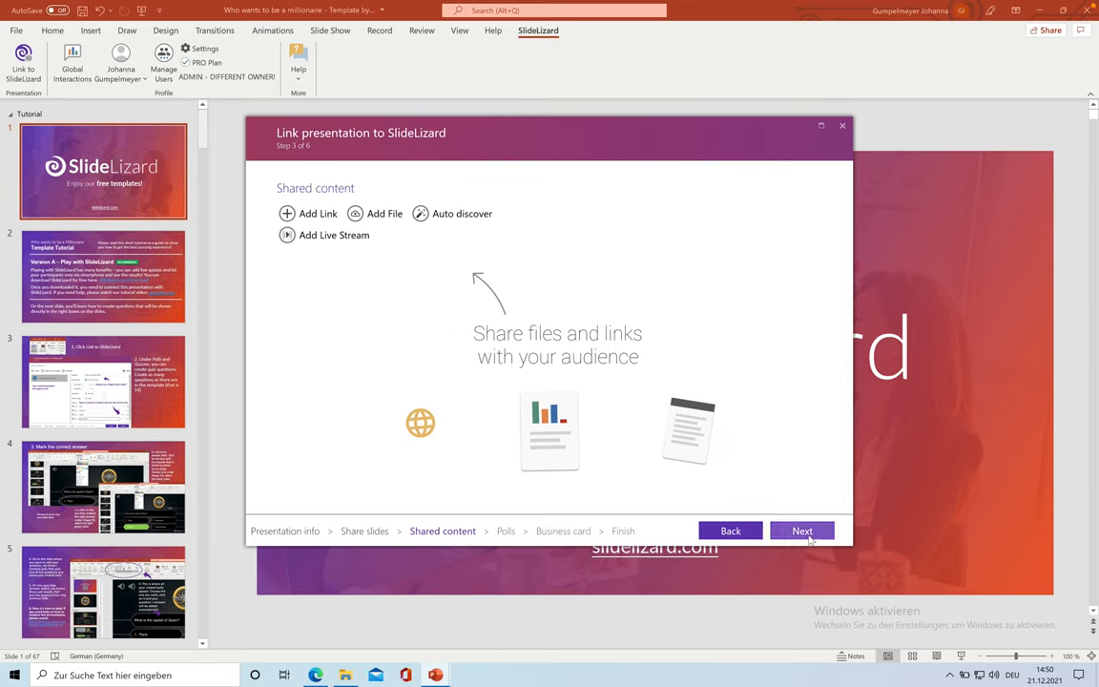
Step: Leave shared content unchanged and continue to Polls & Quizzes
click(802, 531)
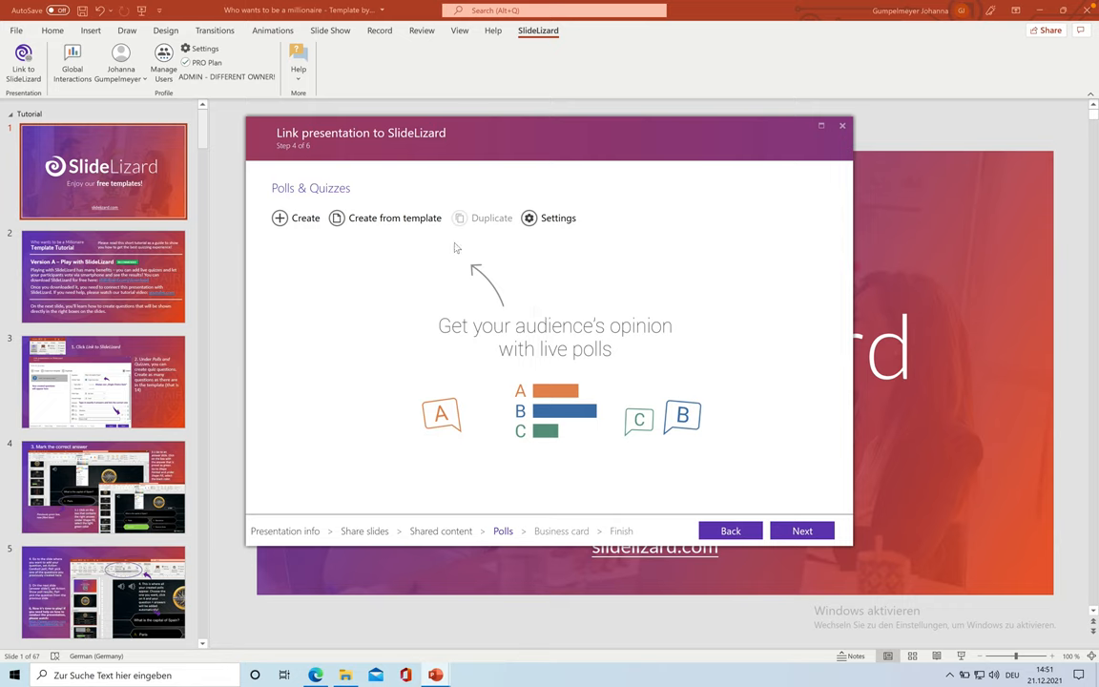
Step: Add the question 'Who was not a member of The Beatles?' as a Single Choice Quiz
click(304, 218)
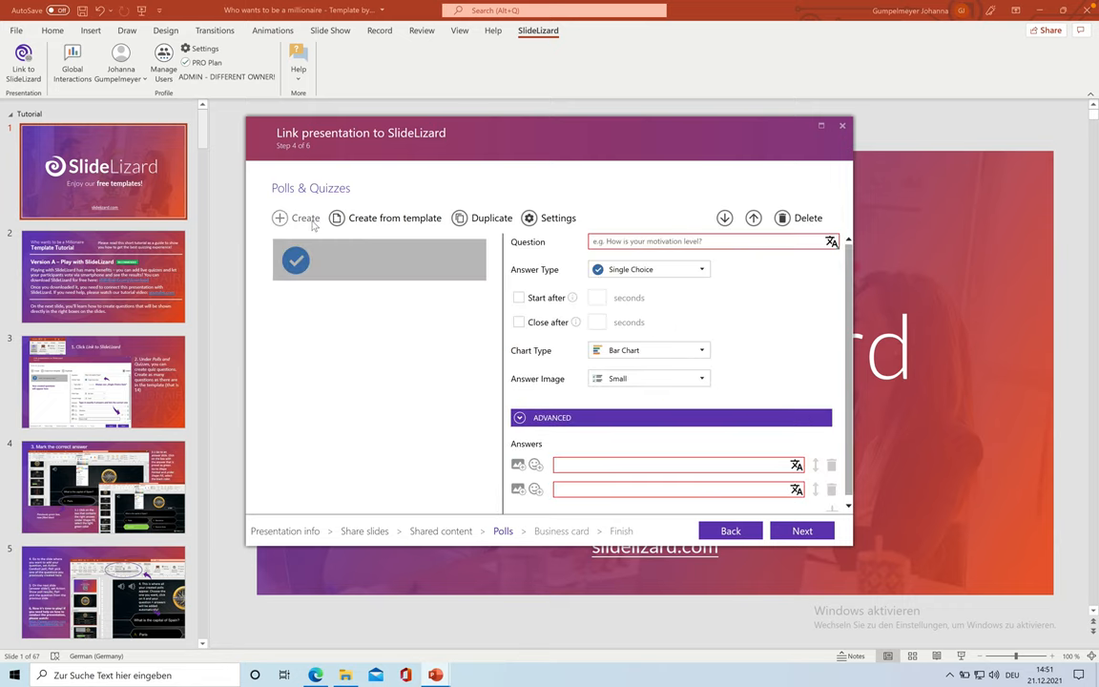
click(649, 241)
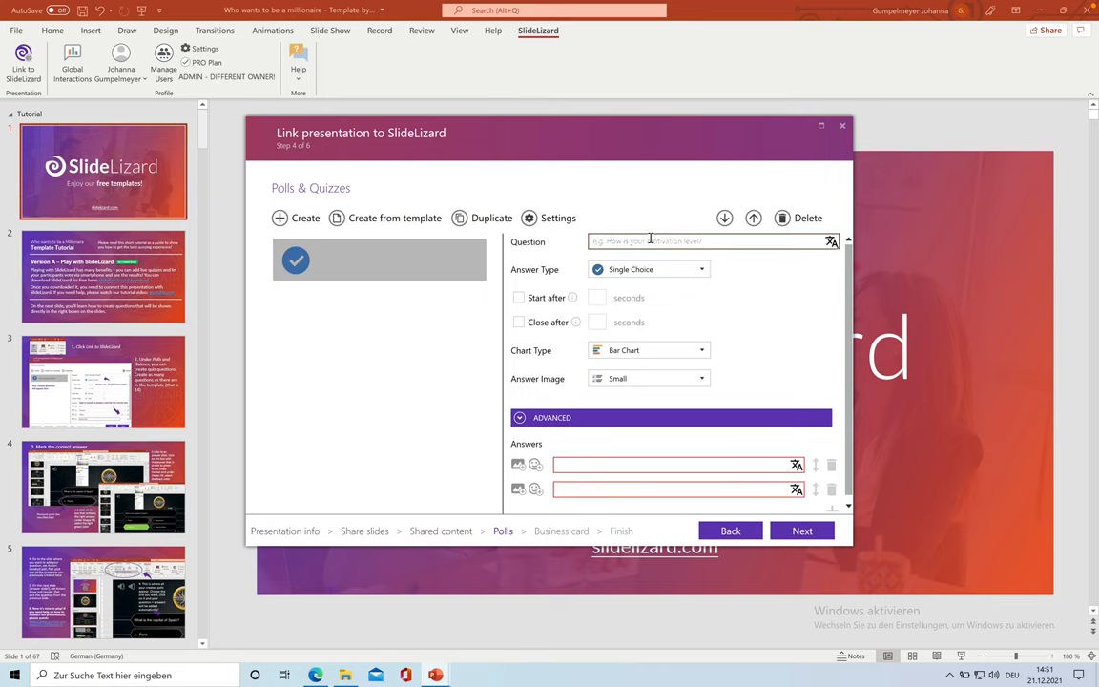
text(Who was not a)
text( member f)
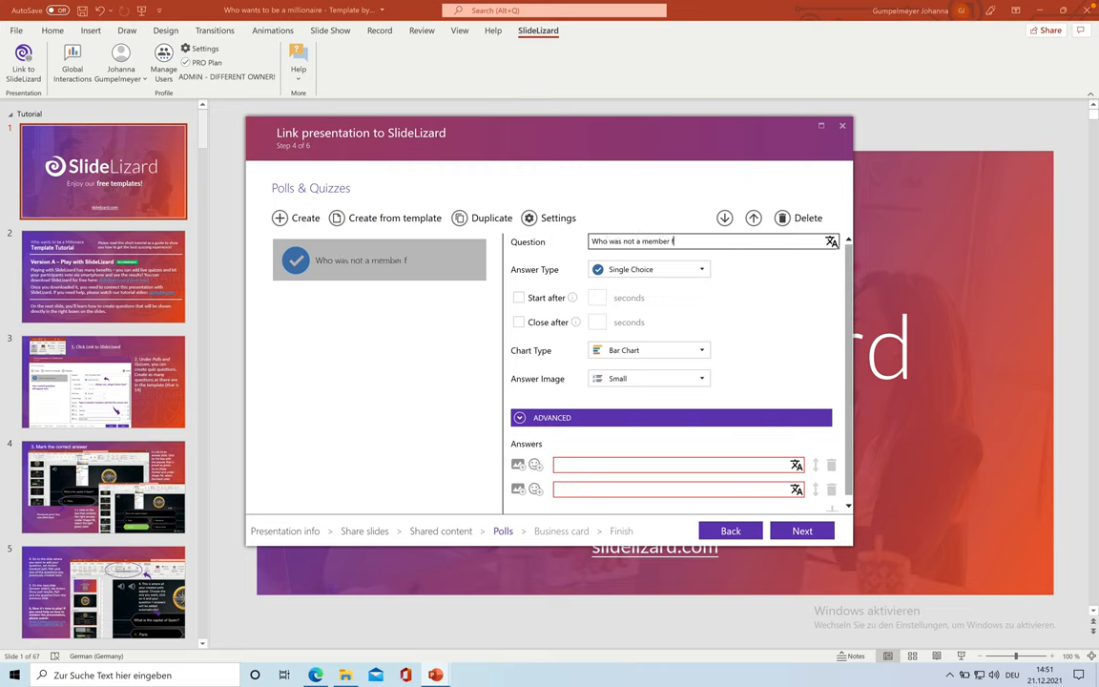
key(BackSpace)
text(i)
text(of )
text(The Beat)
text(les?)
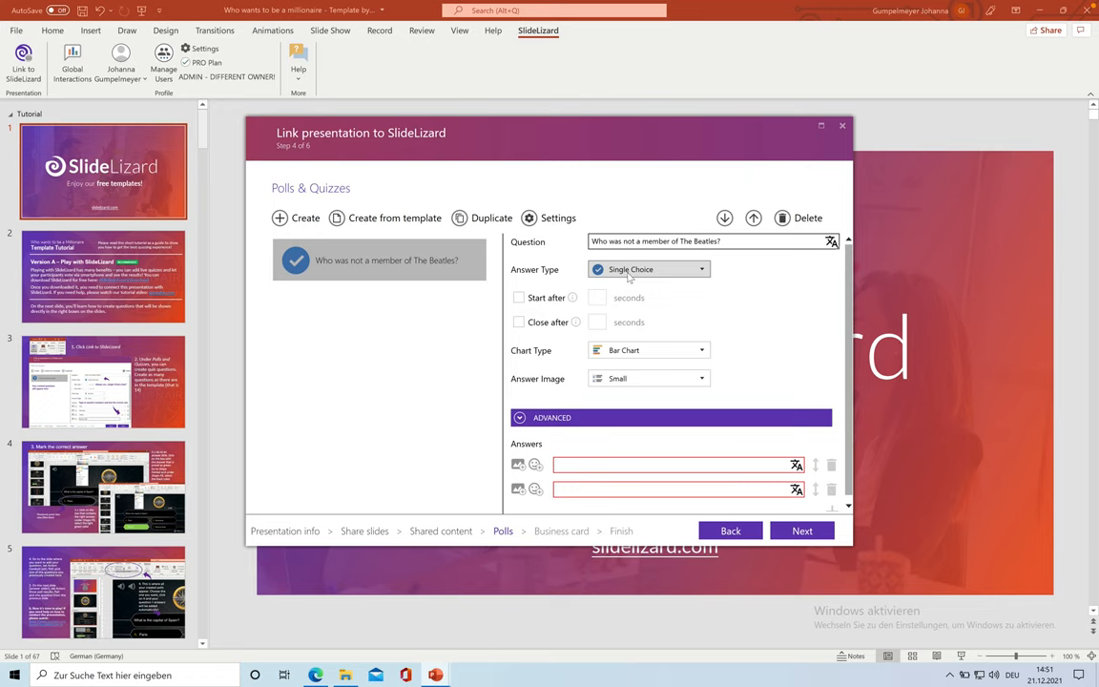
click(629, 271)
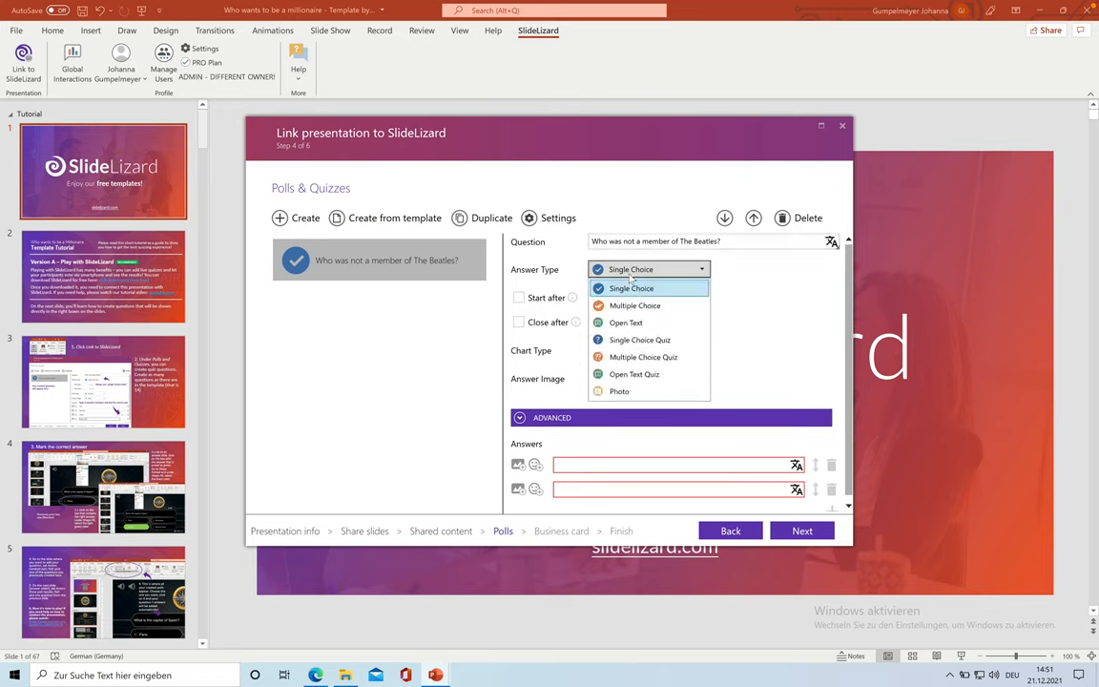
click(675, 341)
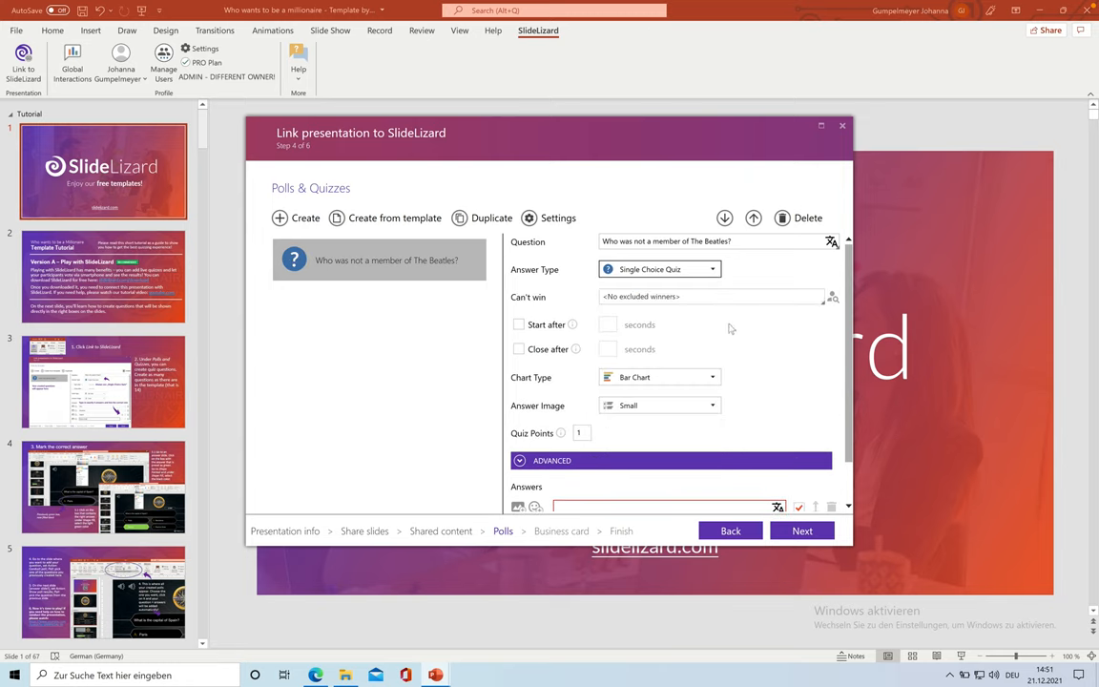
scroll(572, 353, down, 1)
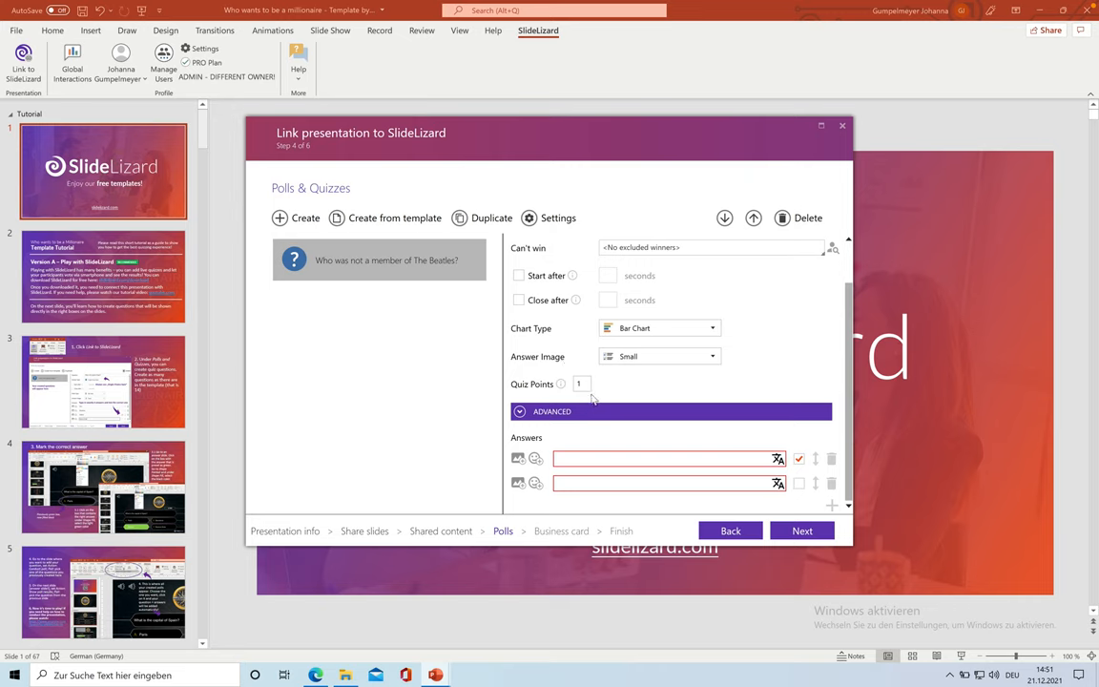
Step: Enter answers John Lennon, Ringo Star, Justin Timberlake and Paul McCartney
click(609, 460)
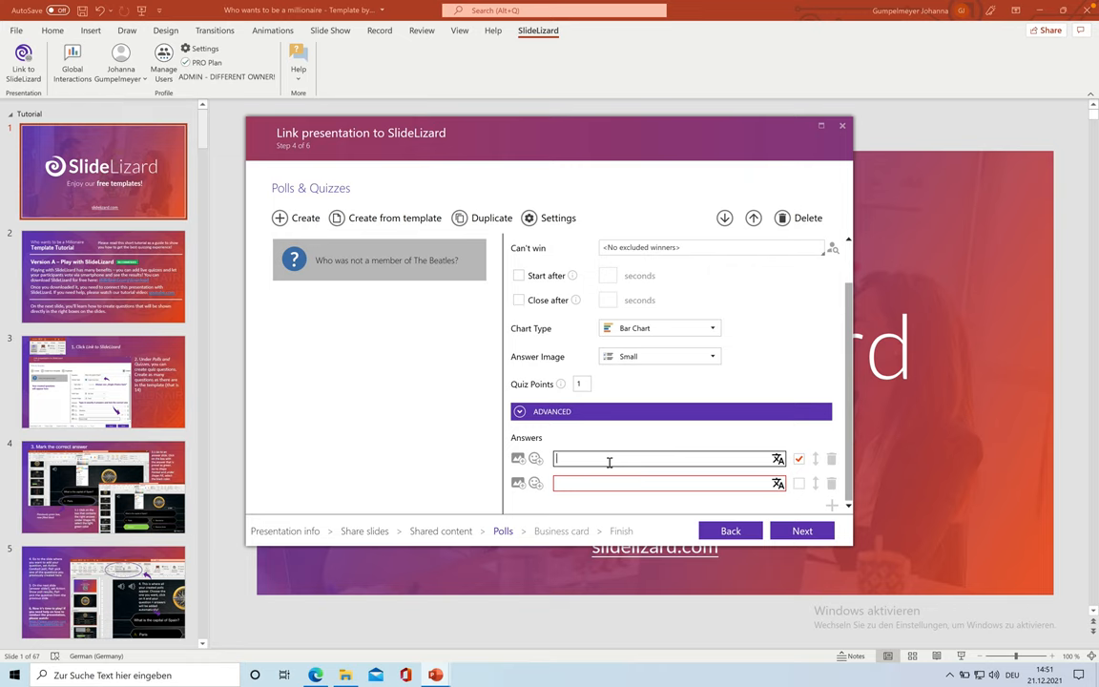
text(John Lennon)
click(632, 482)
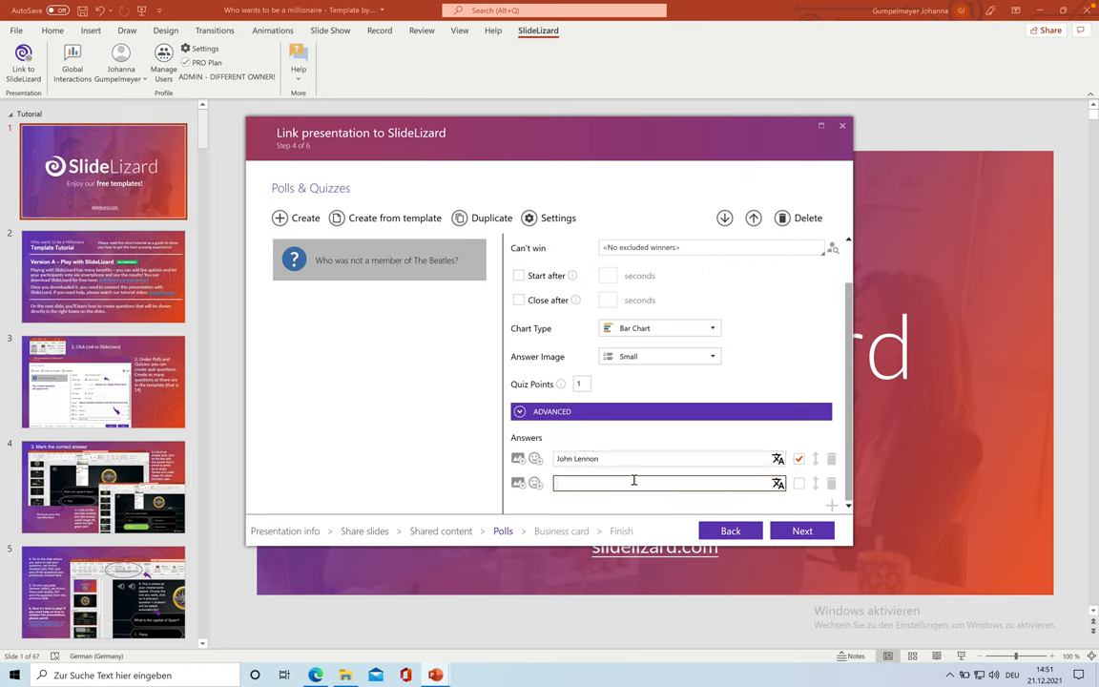
text(Ringo Star)
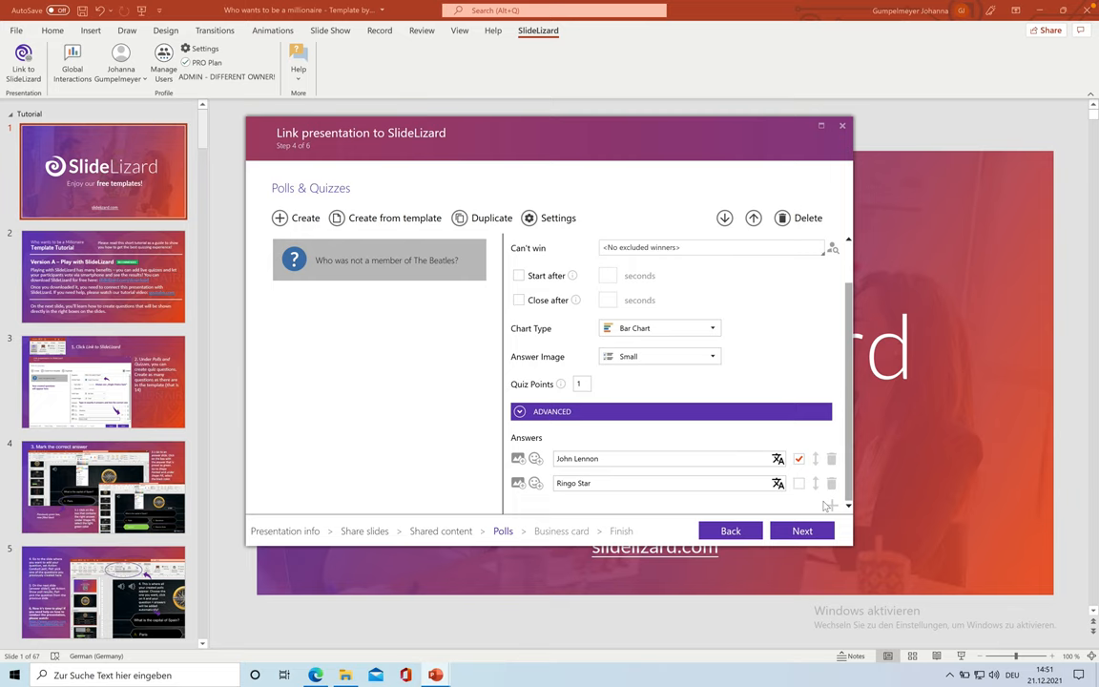
click(826, 504)
click(688, 474)
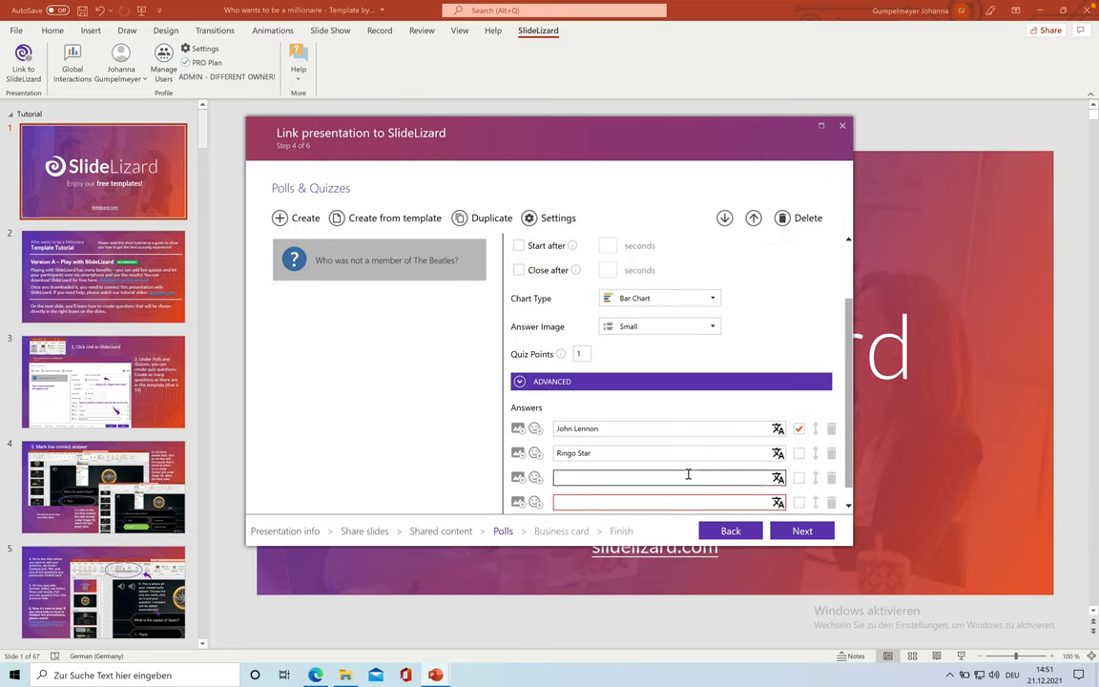
text(Justin Timberlake)
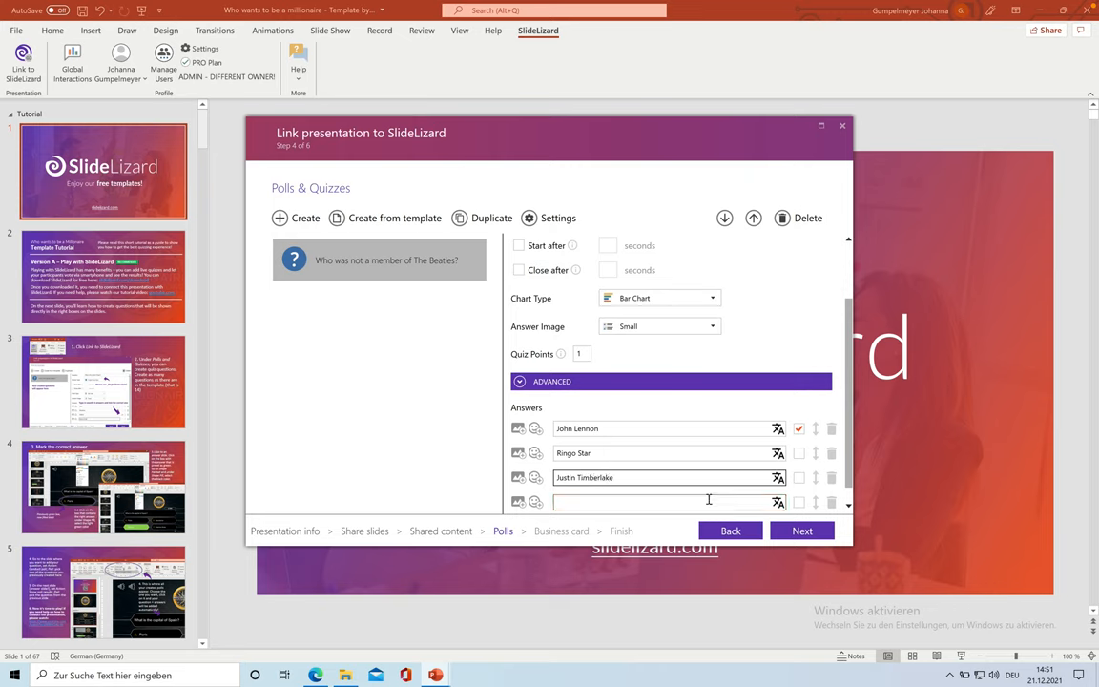
click(658, 502)
text(Paul Mc)
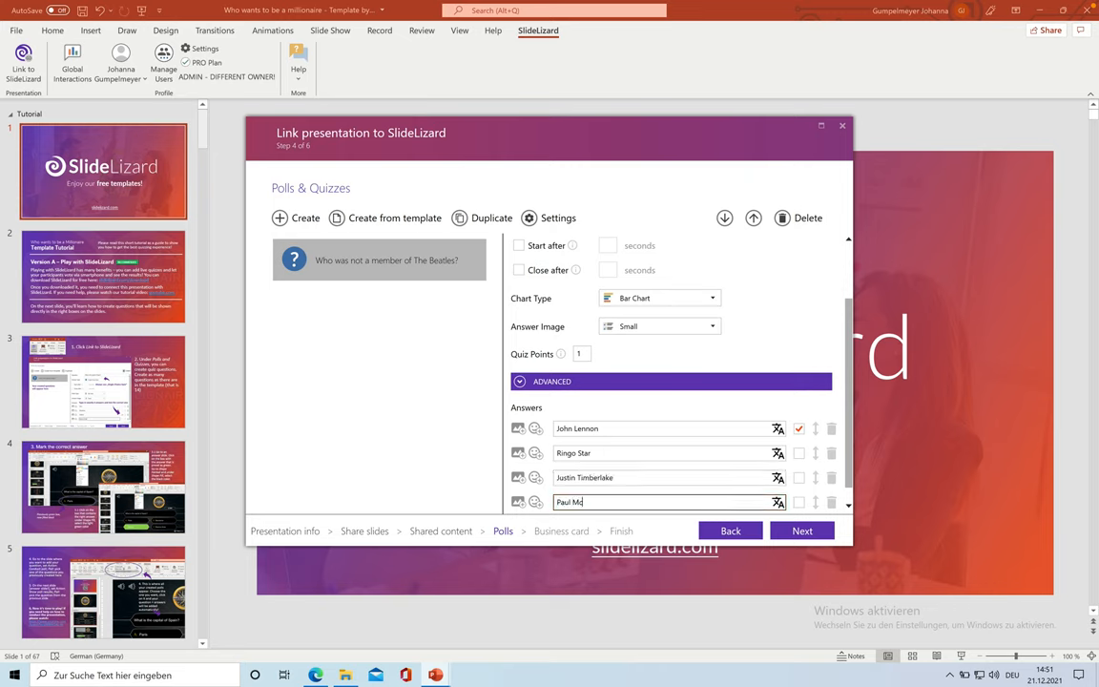
text(Cartney)
key(BackSpace)
key(BackSpace)
text(ey)
Step: Mark Justin Timberlake as the correct answer and duplicate the quiz
click(798, 428)
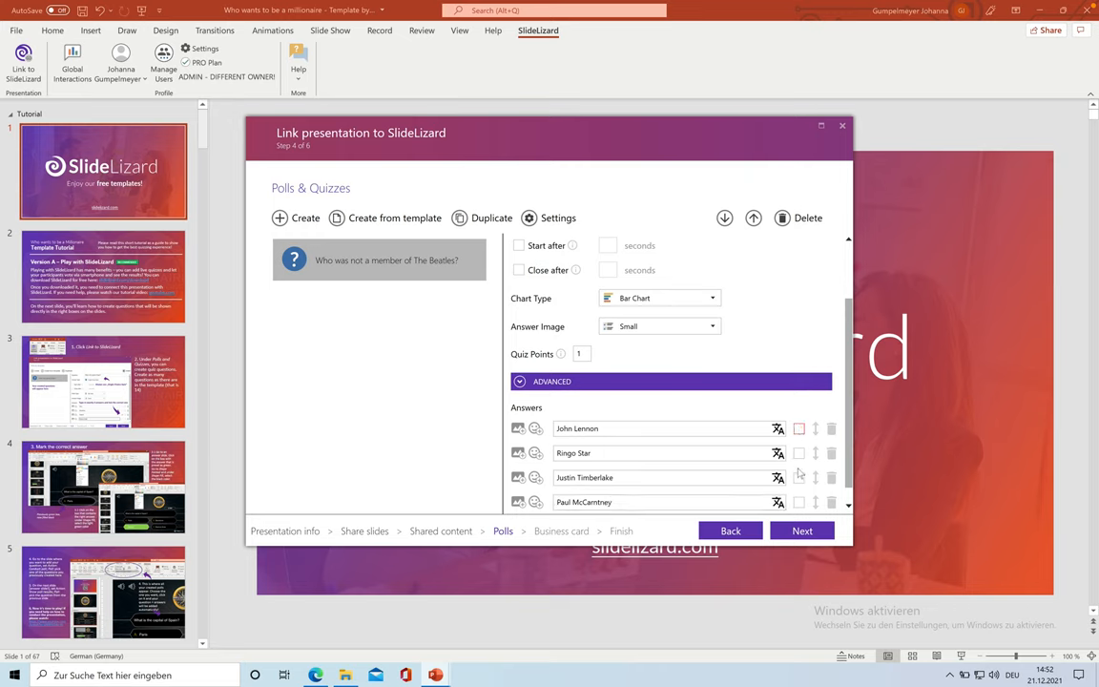
click(798, 477)
scroll(665, 471, down, 1)
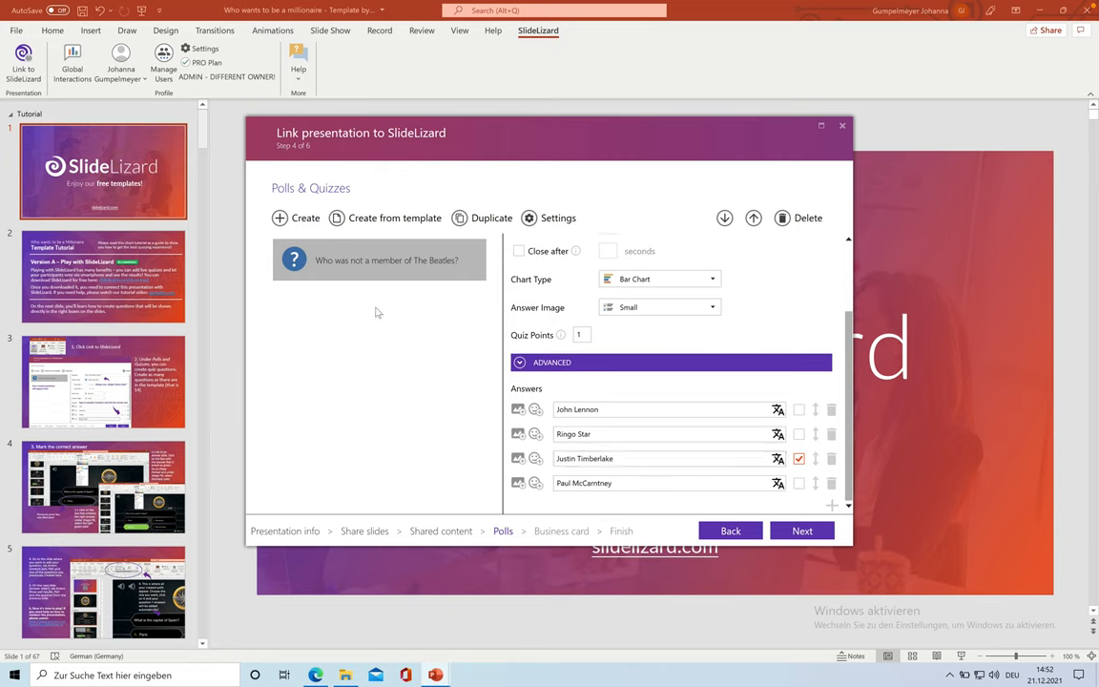
click(485, 220)
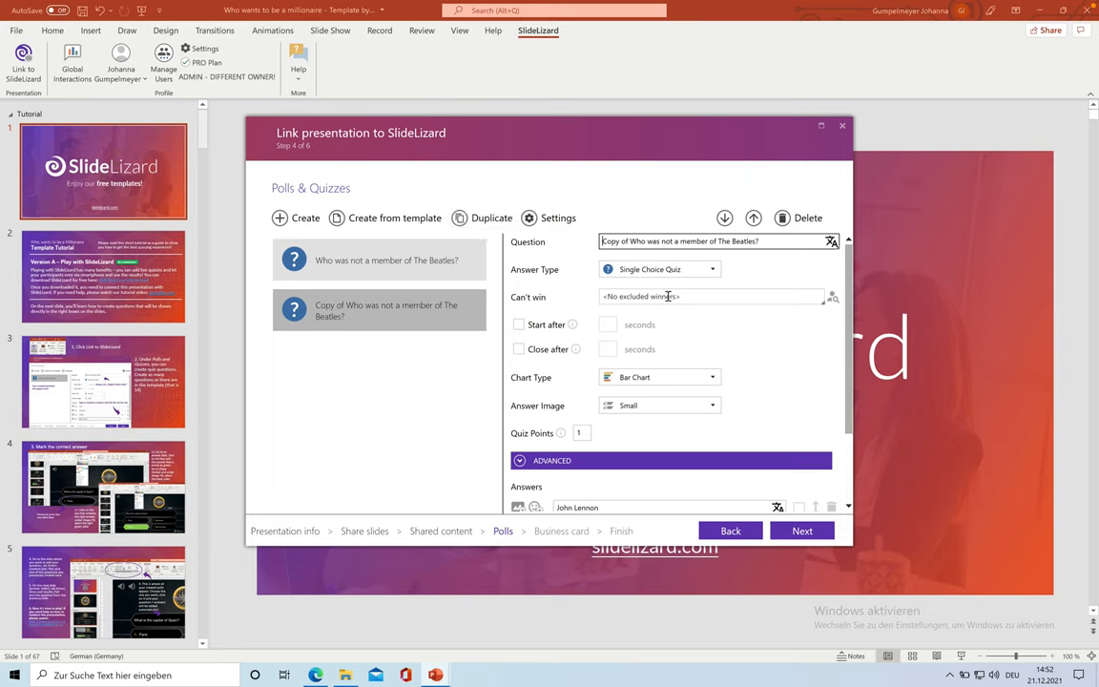
Step: Retitle the copy 'Where does Romeo and Juliet take place?' and set it to 2 quiz points
drag(761, 240, 575, 238)
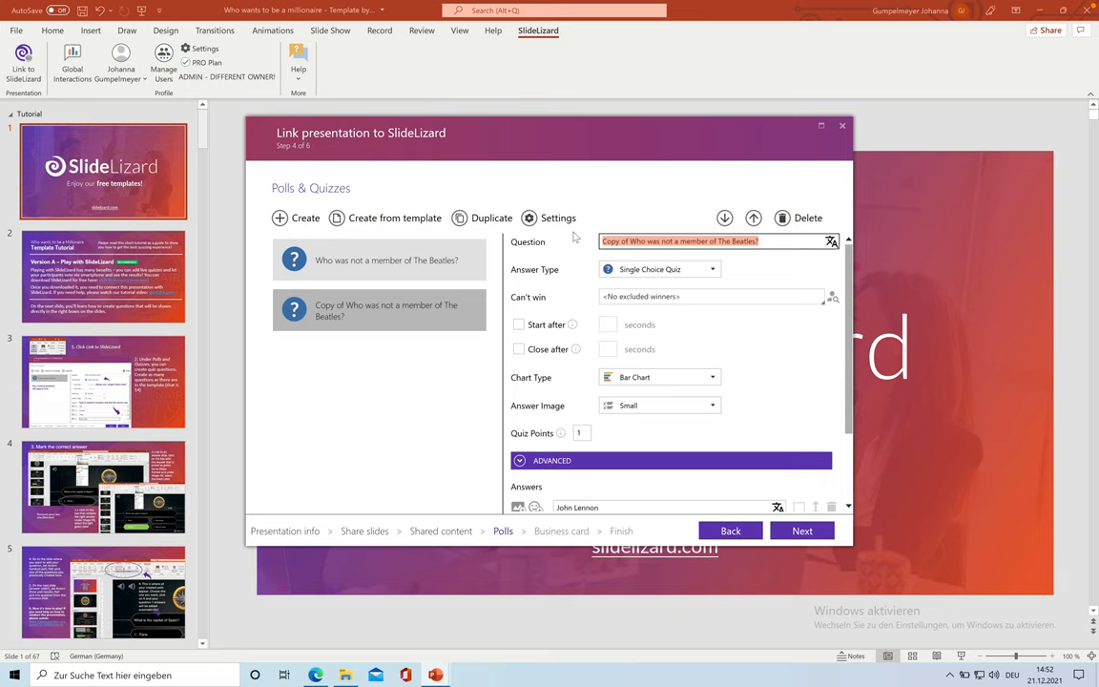
text(Where doe)
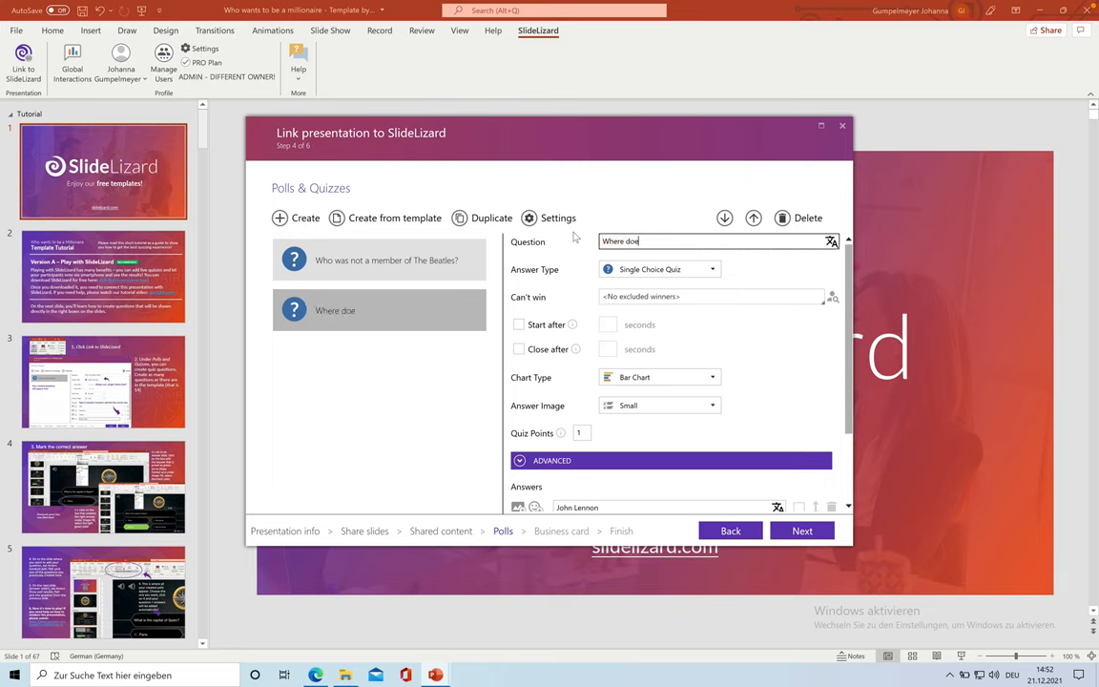
text(s Romeo an)
text(d Juliet tak)
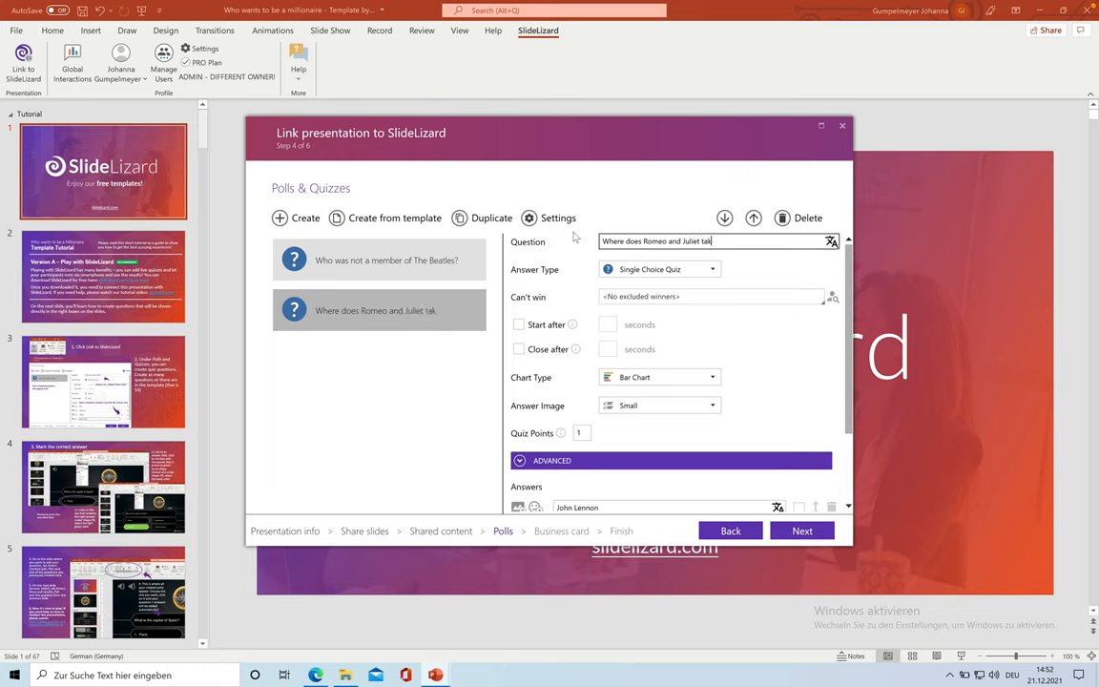
text(e place?)
scroll(610, 315, down, 3)
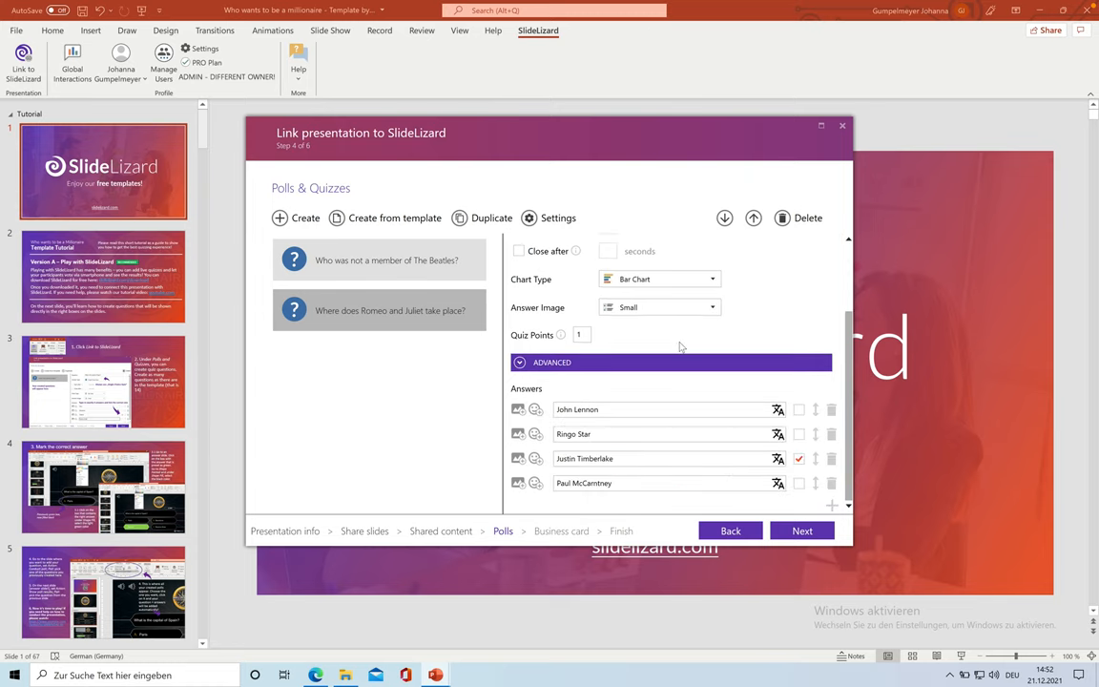
scroll(673, 322, up, 3)
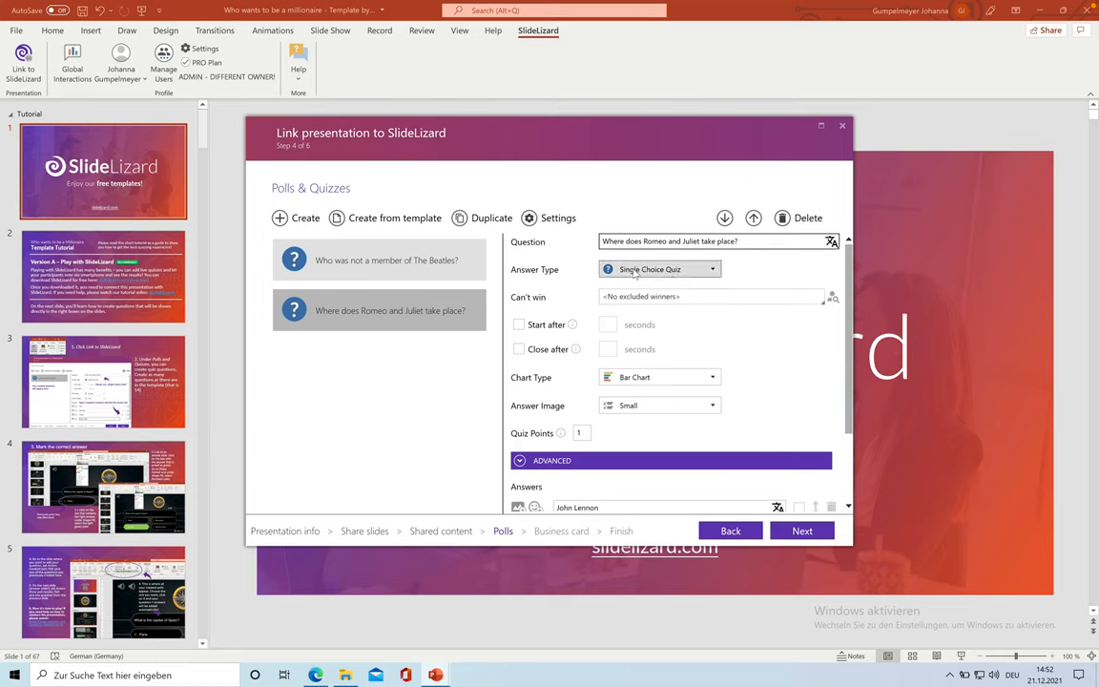
scroll(673, 279, down, 3)
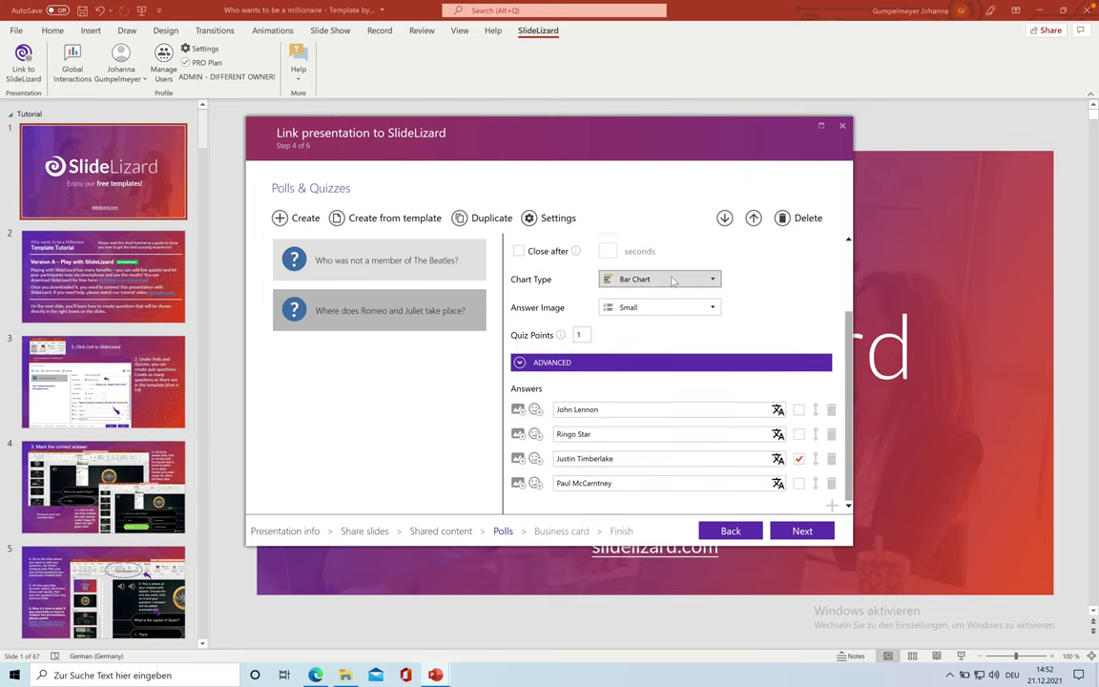
click(582, 335)
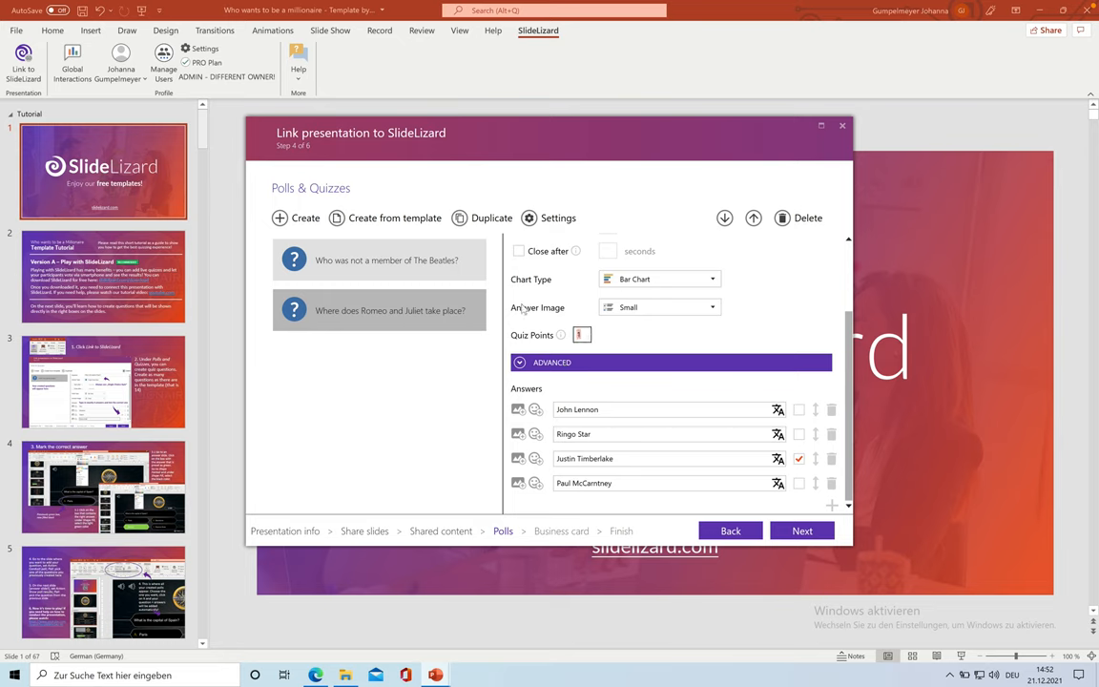
key(BackSpace)
text(2)
Step: Replace the answers with Edinburgh, Glasgow, Verona and Florence, then continue to the business card step
drag(641, 409, 557, 412)
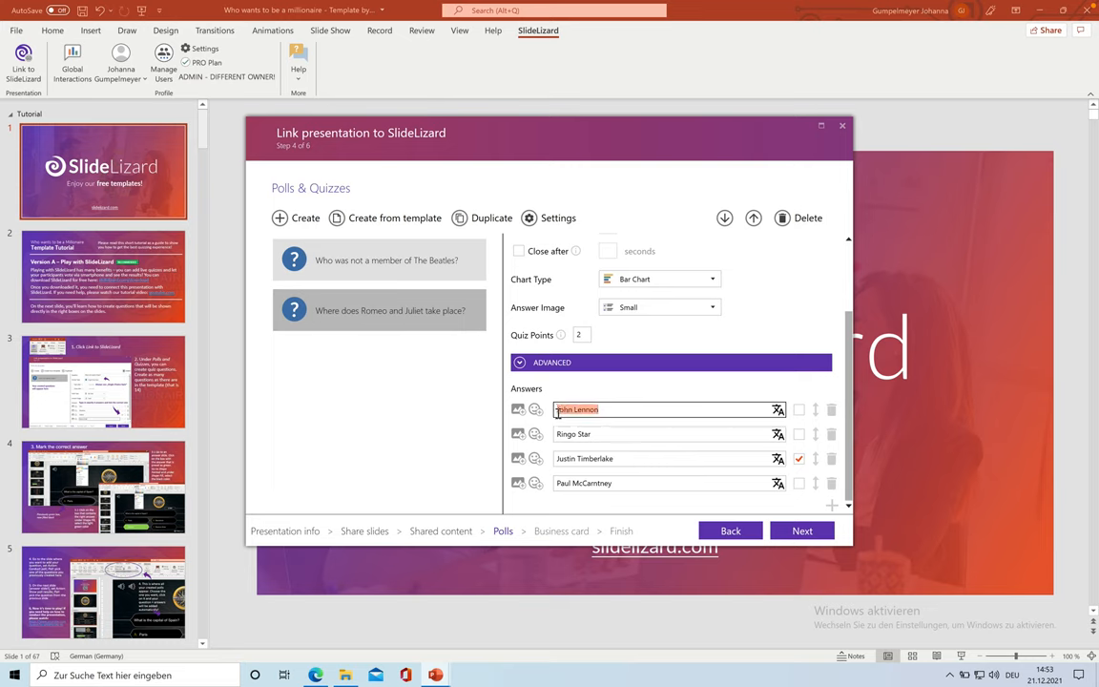
text(Edinburgh)
key(Tab)
text(G)
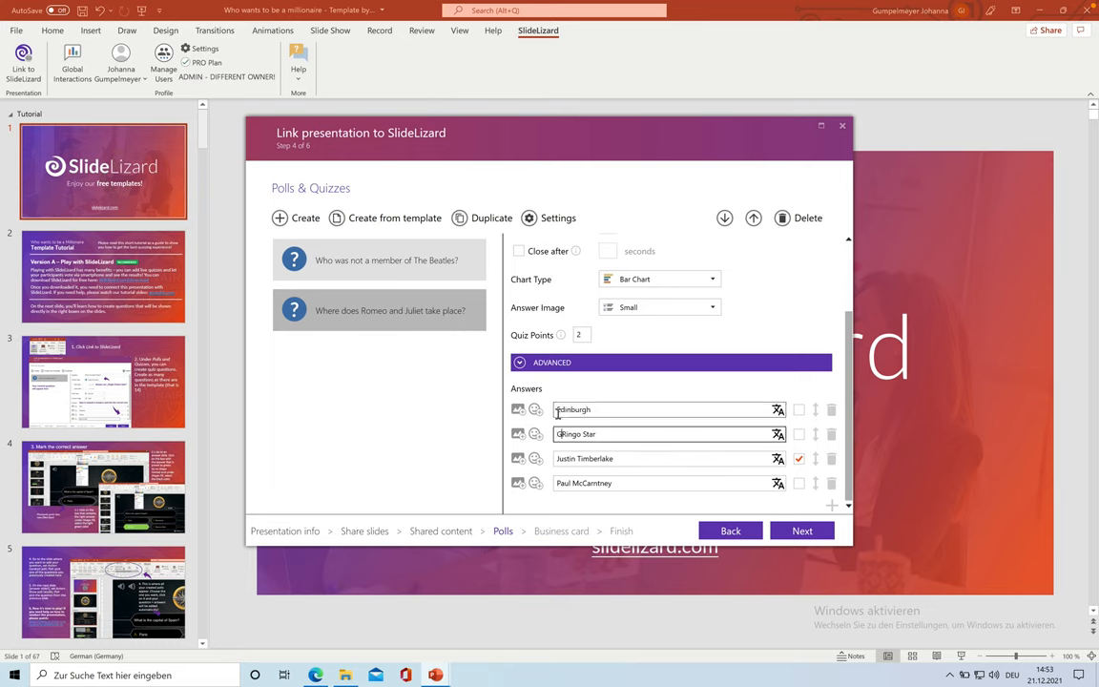
key(shift+End)
text(las)
text(gow)
key(Tab)
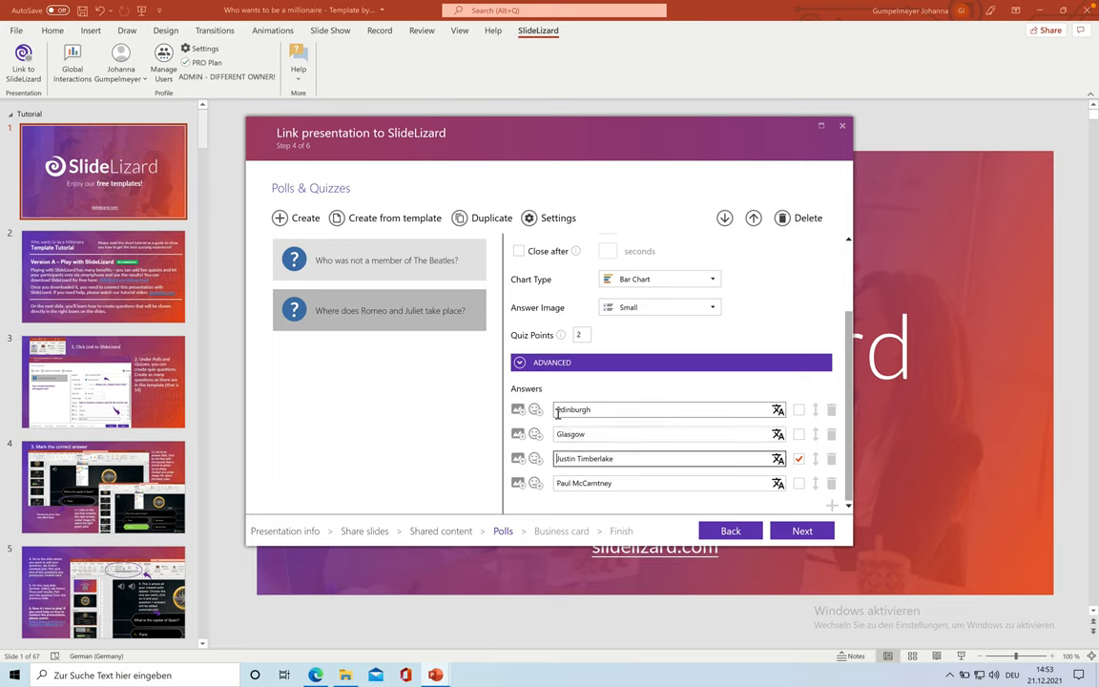
text(A)
key(ctrl+a)
key(BackSpace)
text(Verona)
key(Tab)
key(ctrl+a)
key(BackSpace)
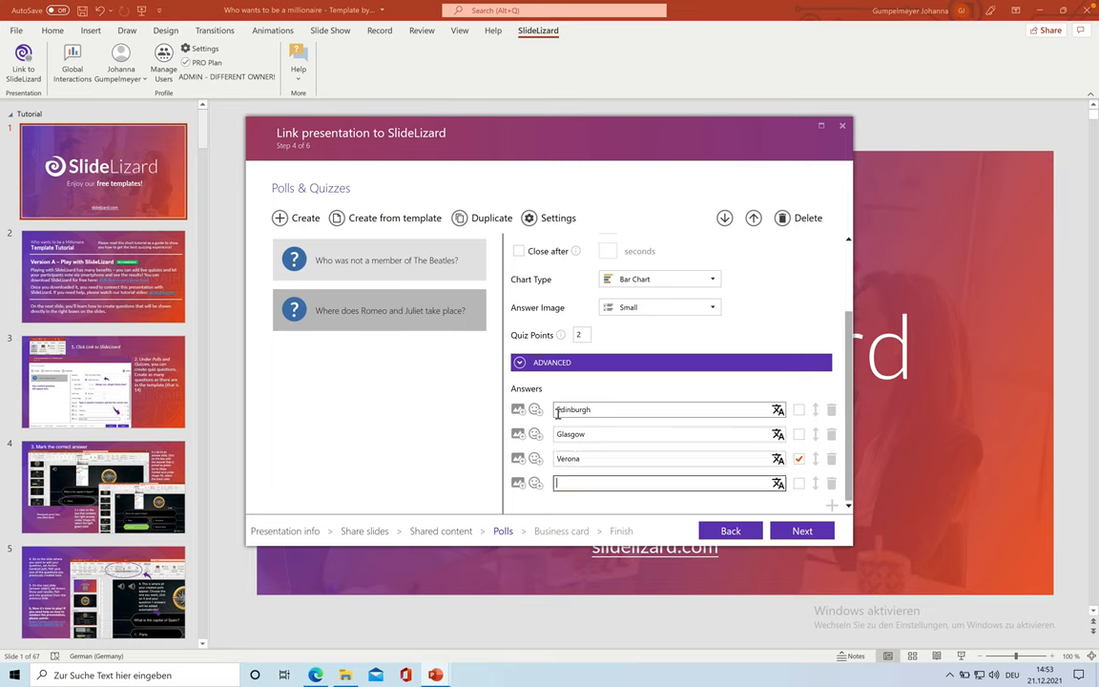
text(orence)
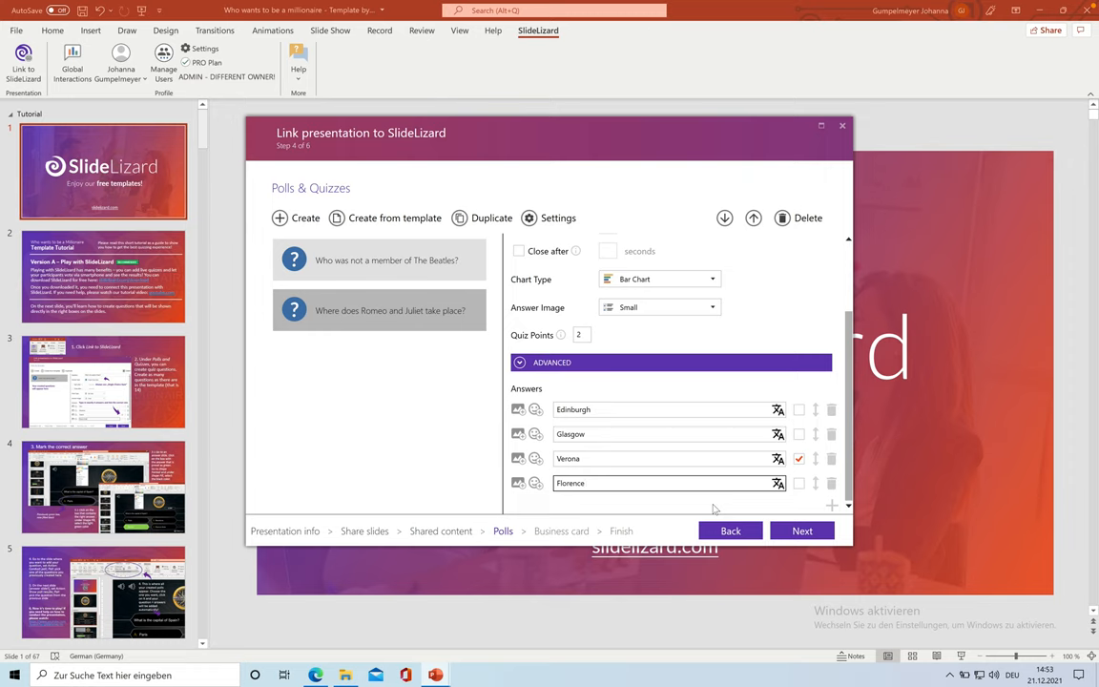
click(801, 531)
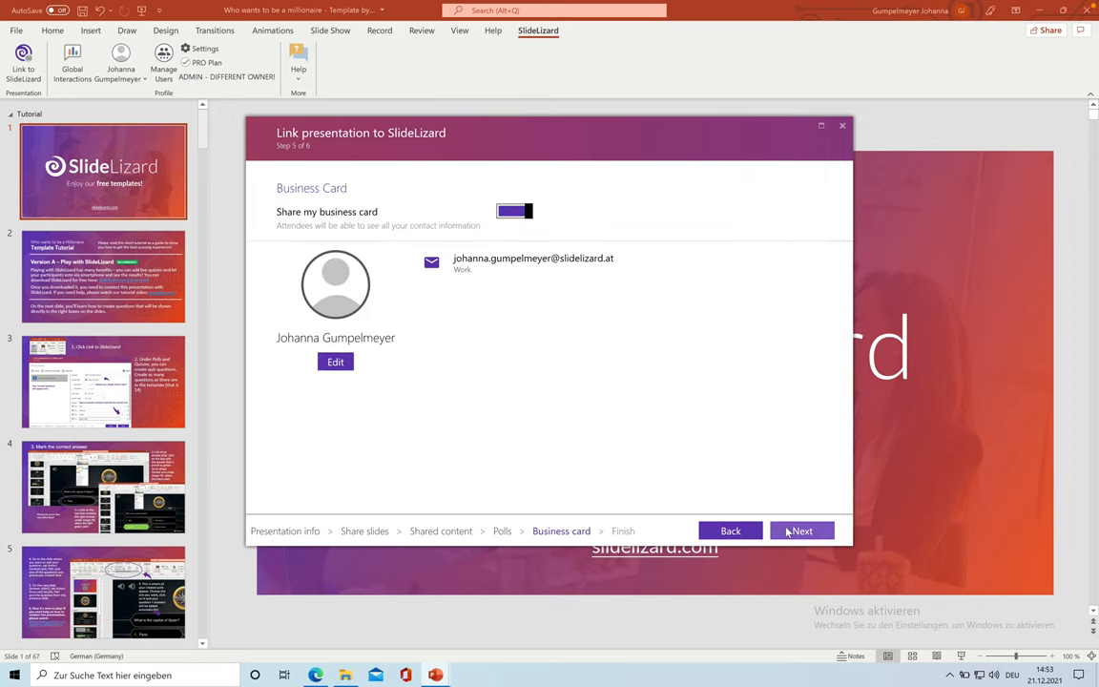
Step: Disable business card sharing and create the linked presentation with its join slide
click(520, 211)
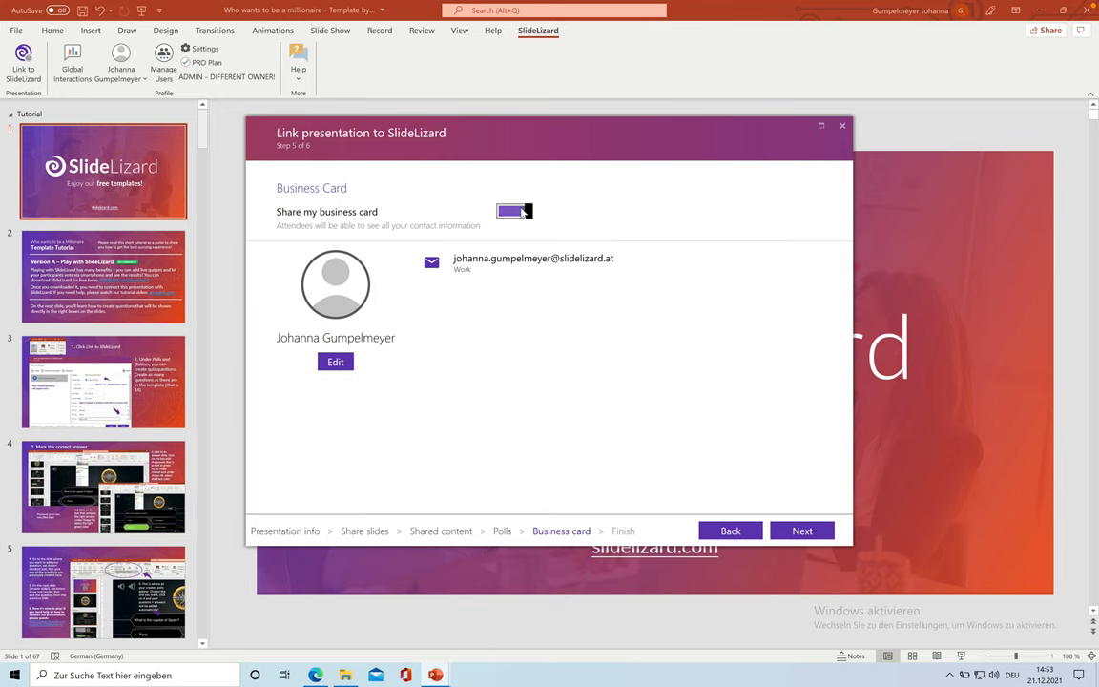
click(525, 210)
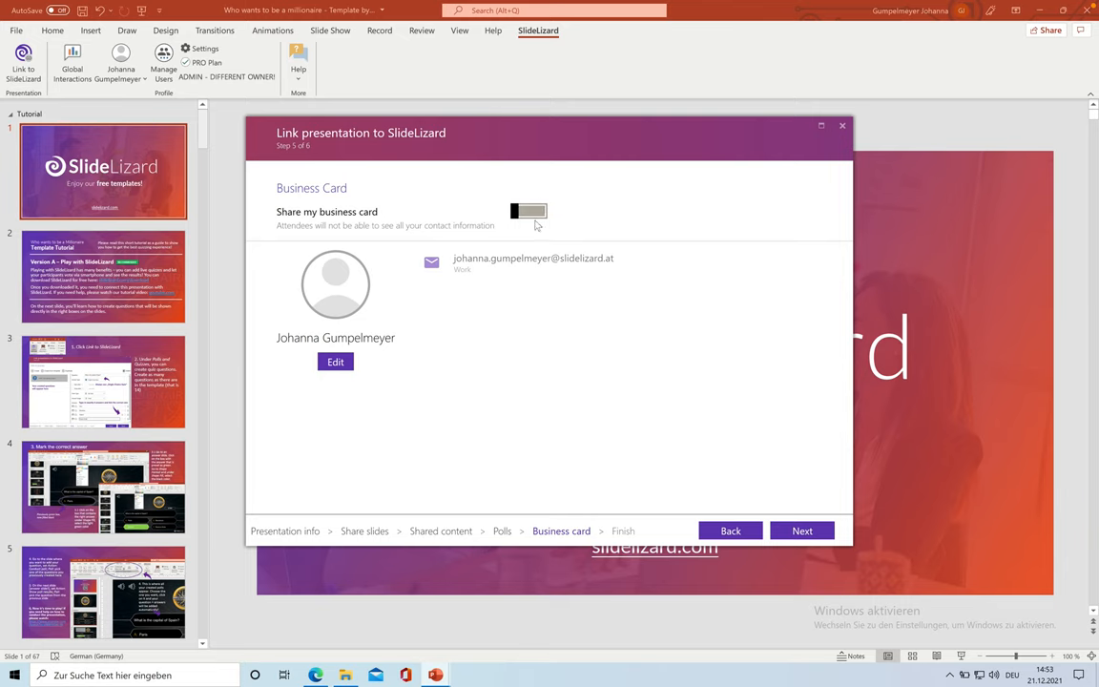
click(799, 530)
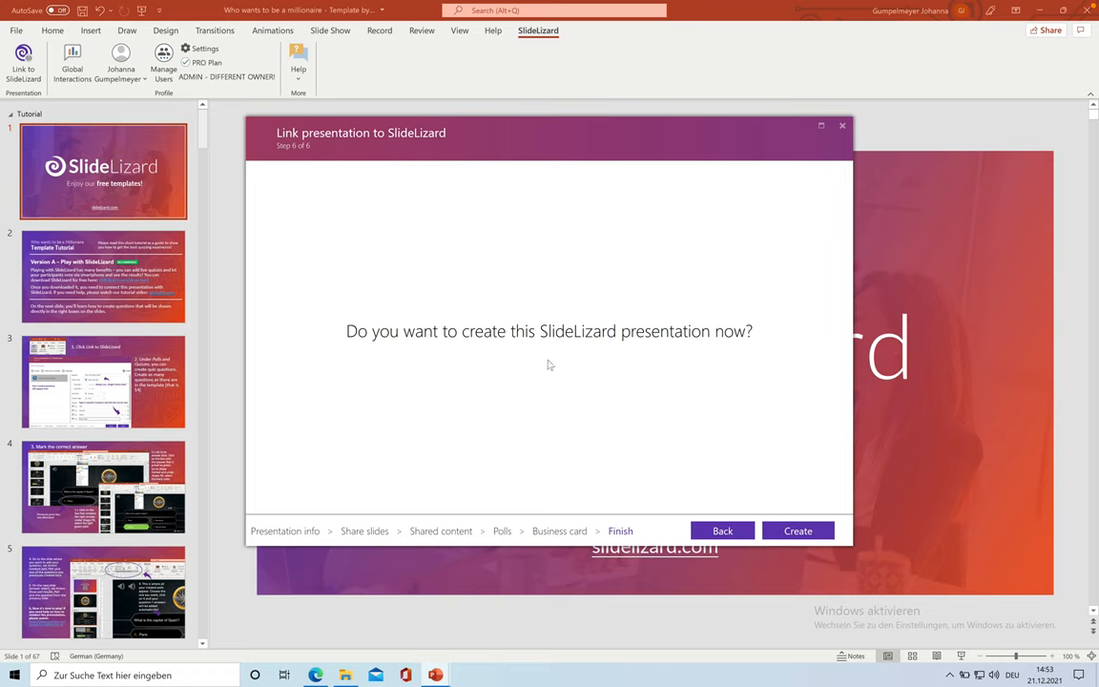
click(798, 530)
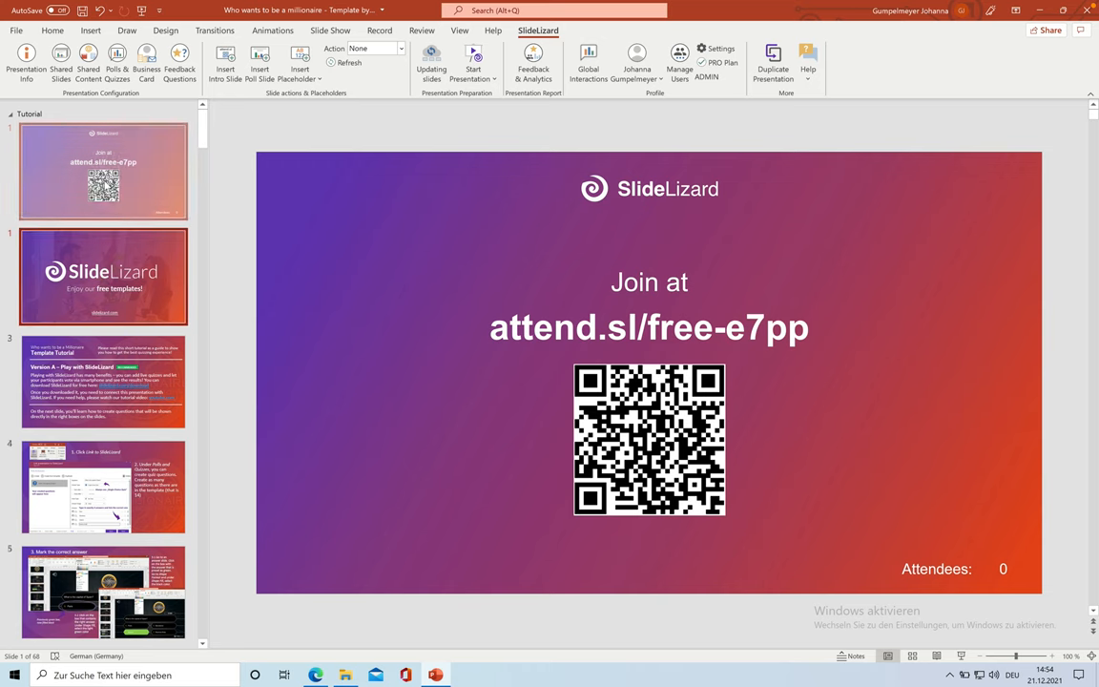
Step: Delete the extra join slide and refresh the SlideLizard placeholders on intro slide 7
key(Delete)
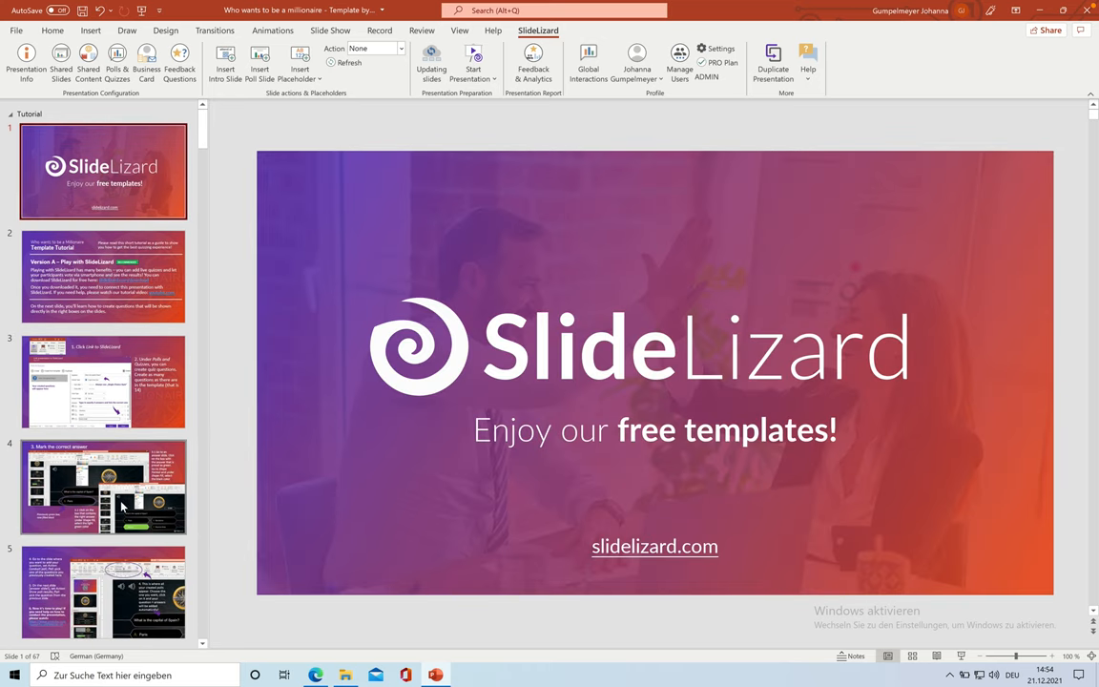
scroll(107, 390, down, 4)
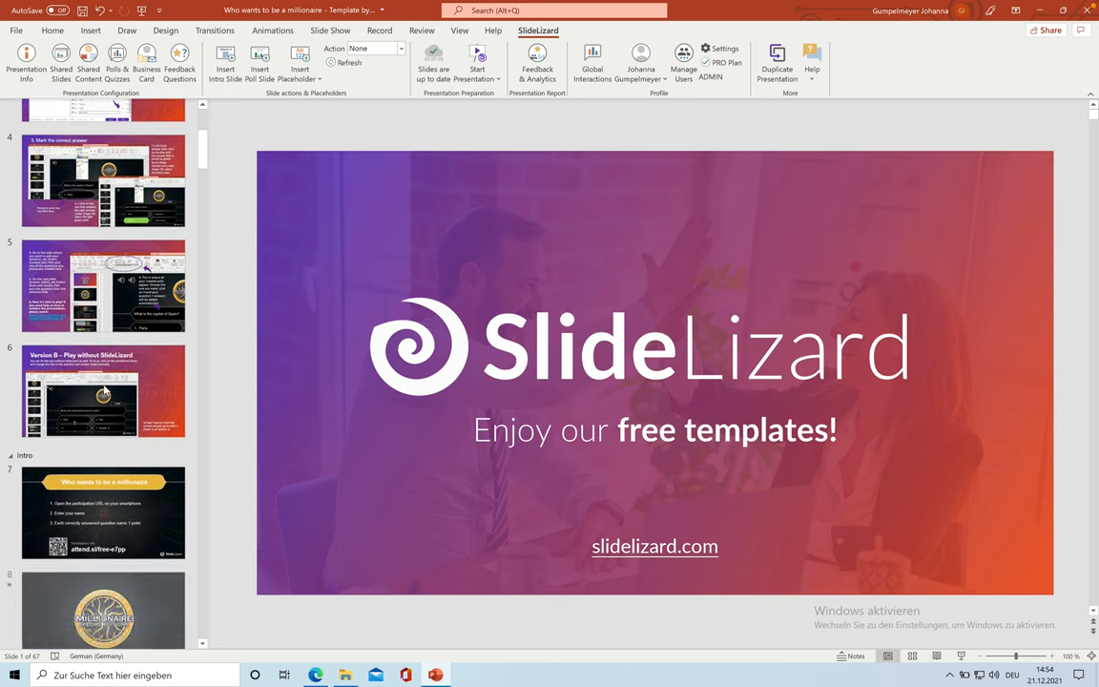
click(105, 458)
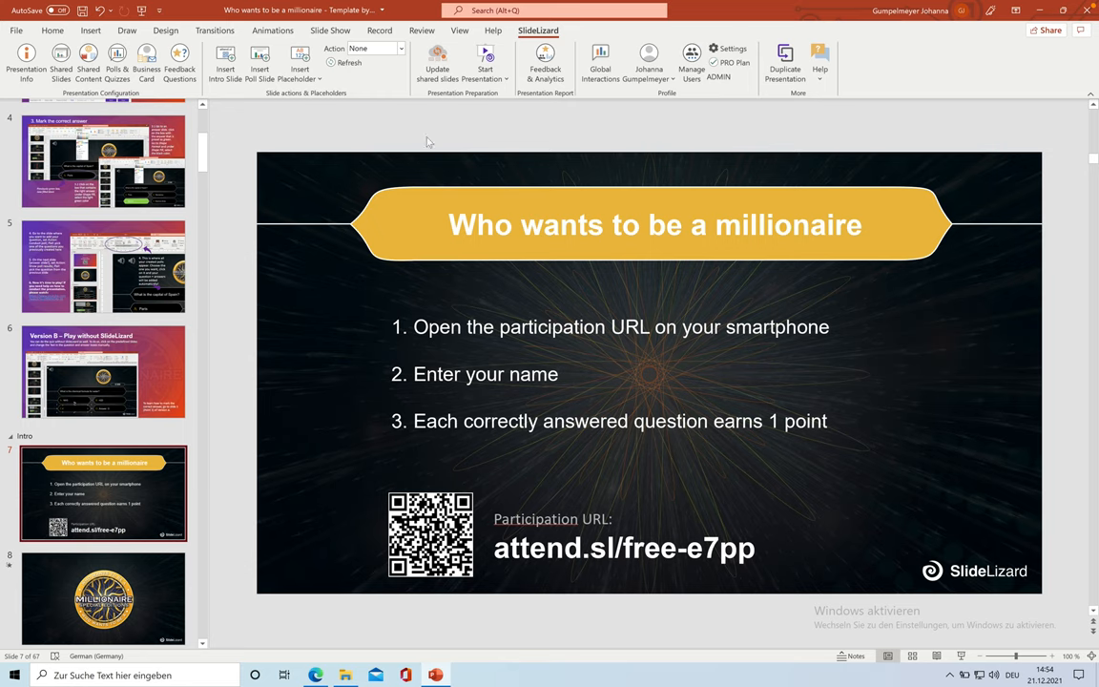
click(349, 62)
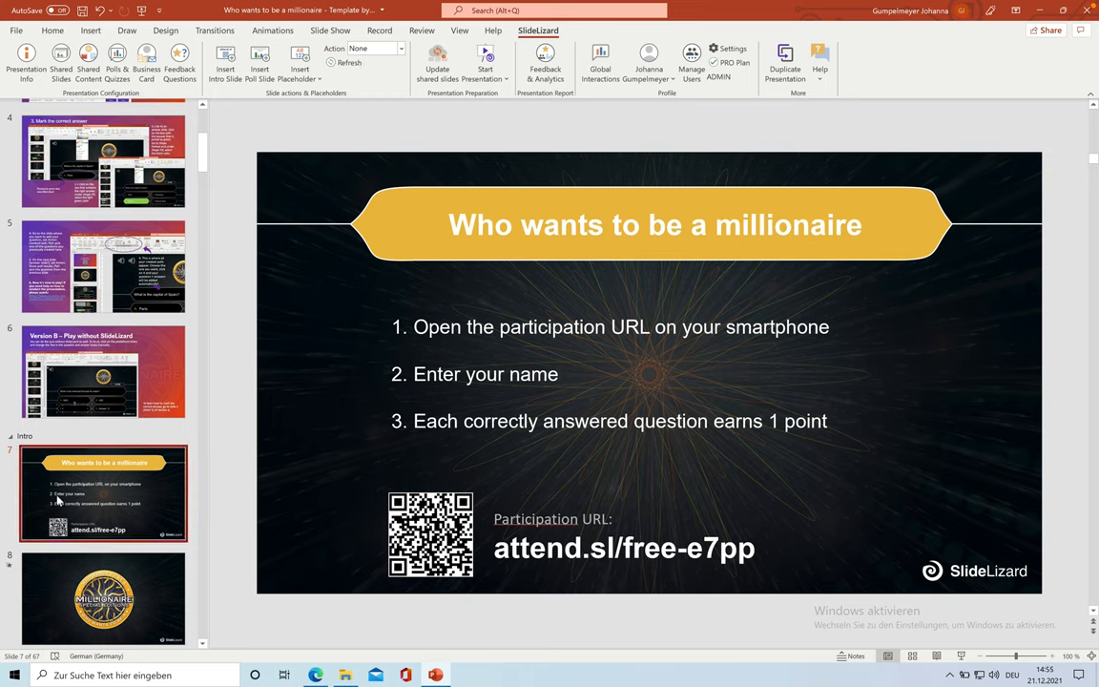
scroll(57, 502, down, 1)
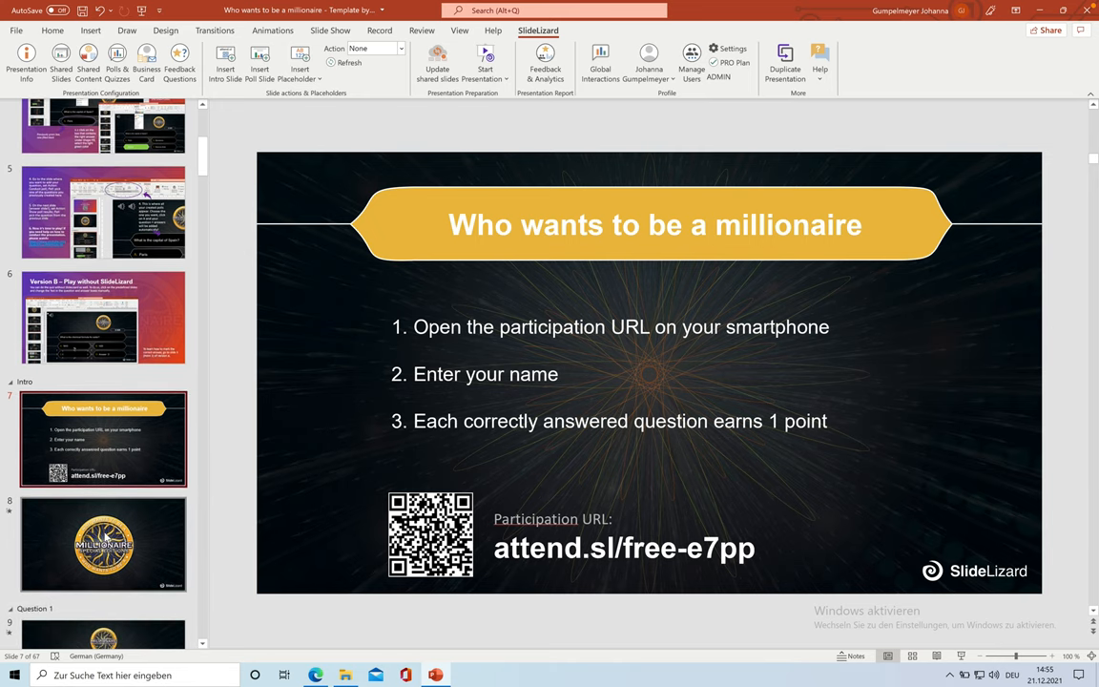
scroll(95, 477, down, 3)
scroll(115, 491, down, 2)
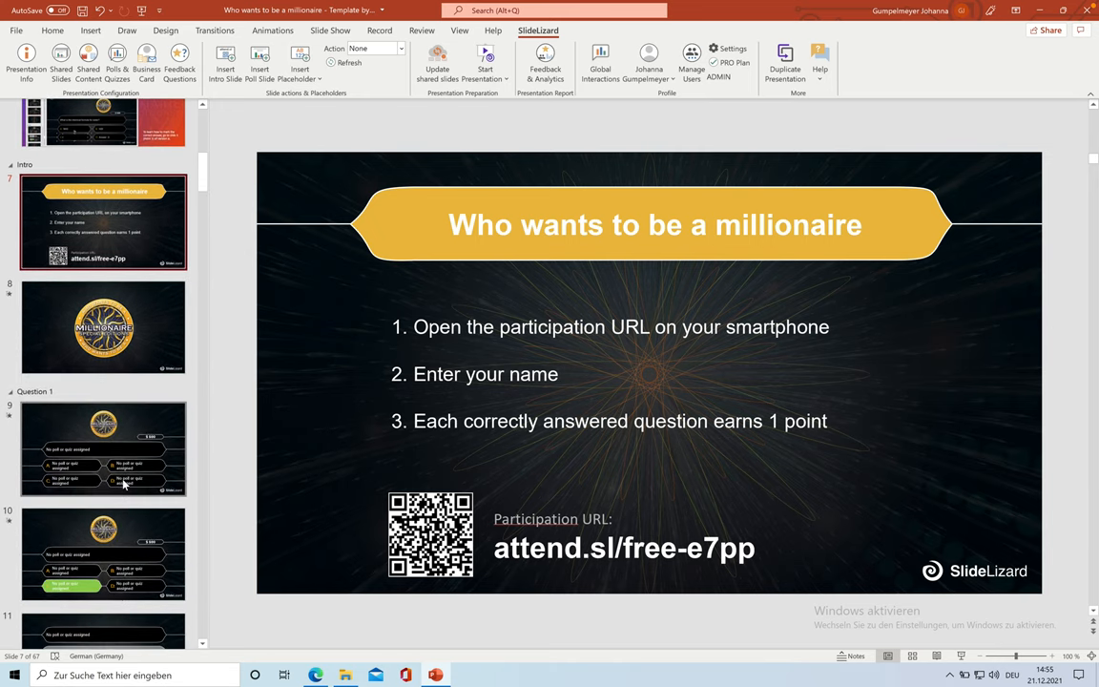
Step: Set slide 9's action to Conduct poll with the Beatles quiz assigned, then move to slide 10
click(124, 482)
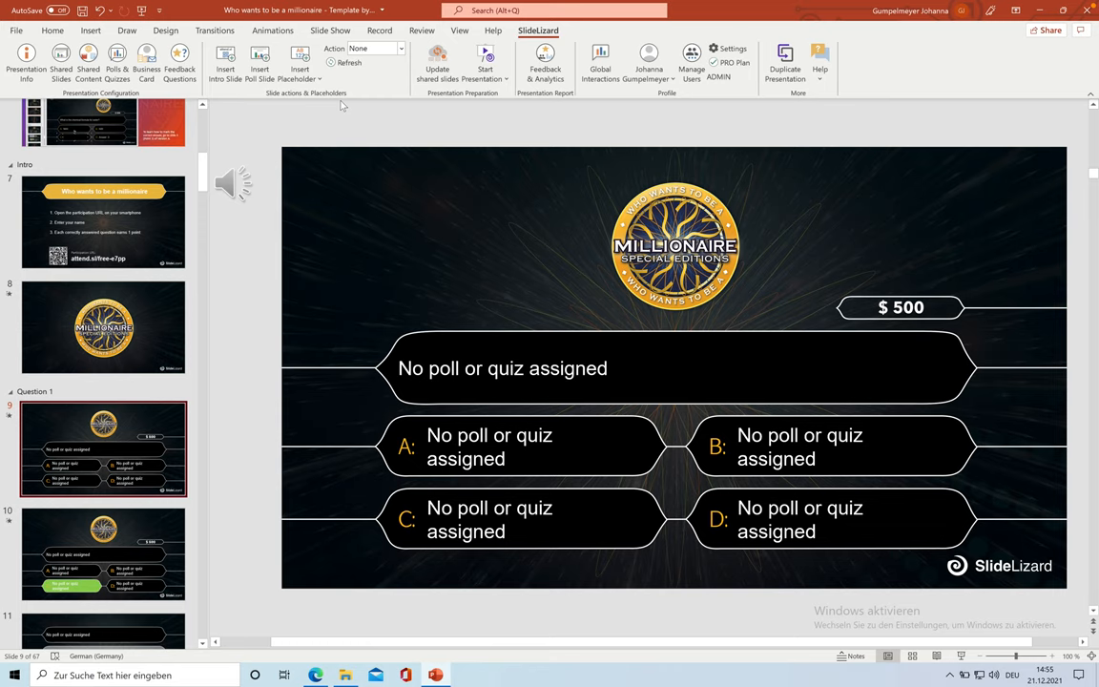
click(401, 49)
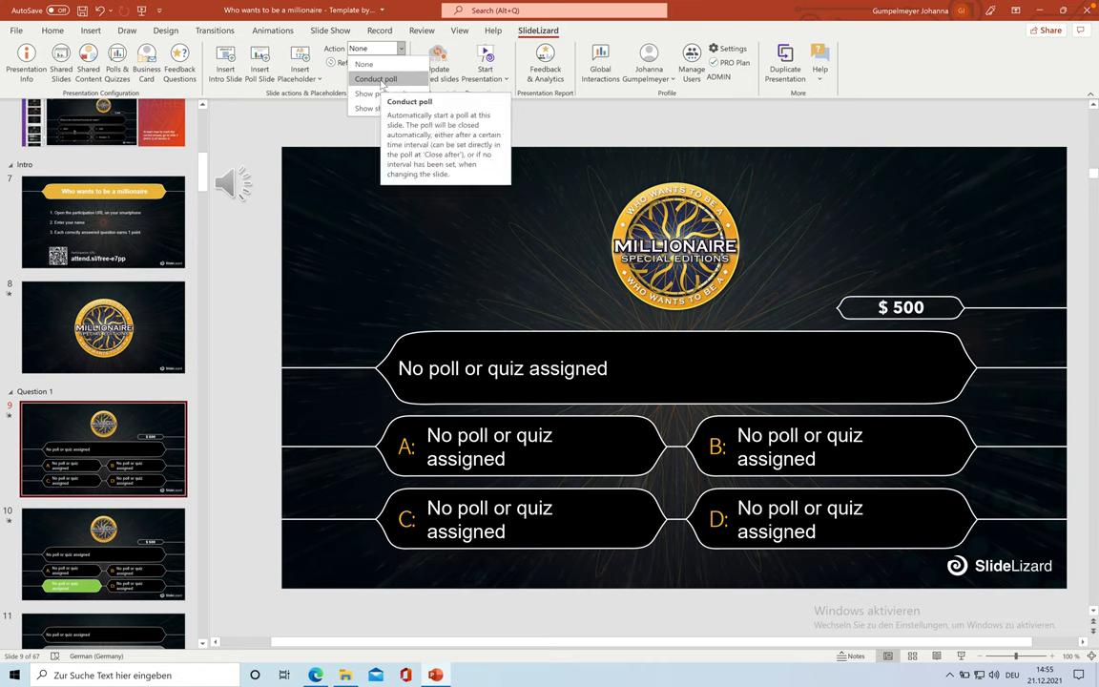
click(377, 79)
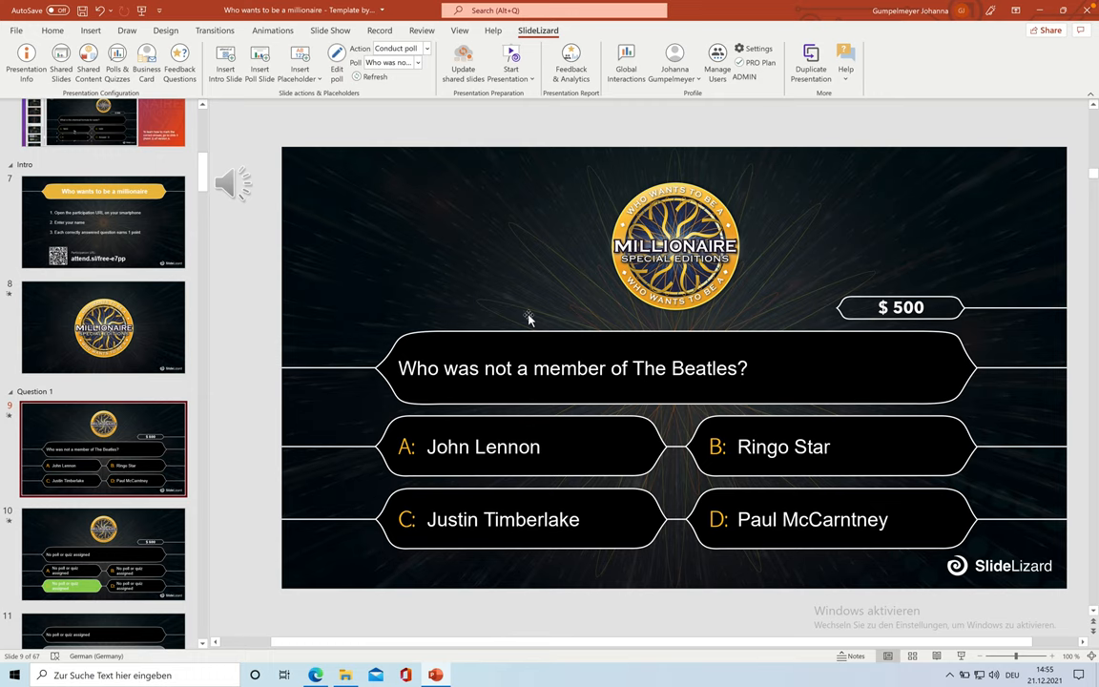
click(390, 63)
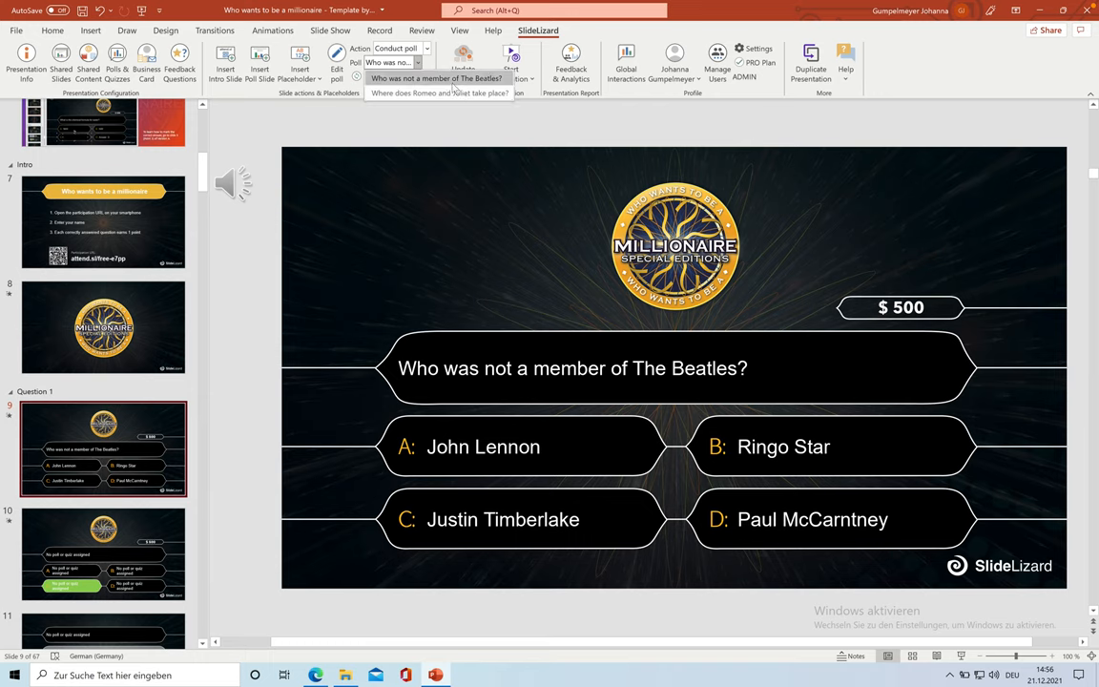
click(453, 105)
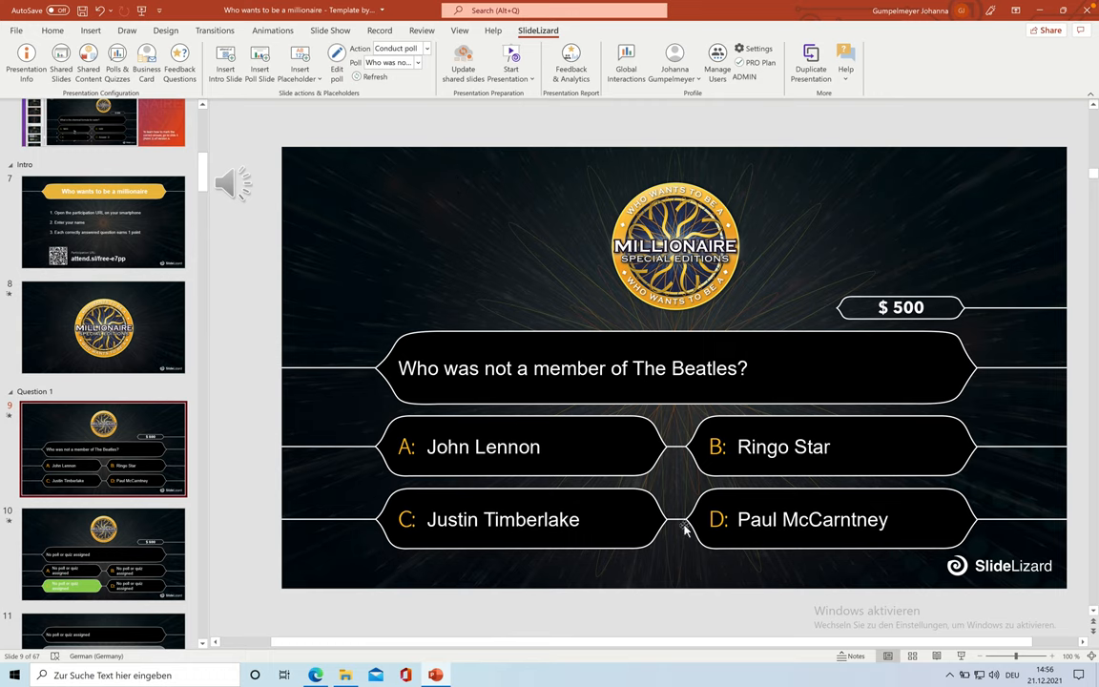
scroll(120, 556, down, 3)
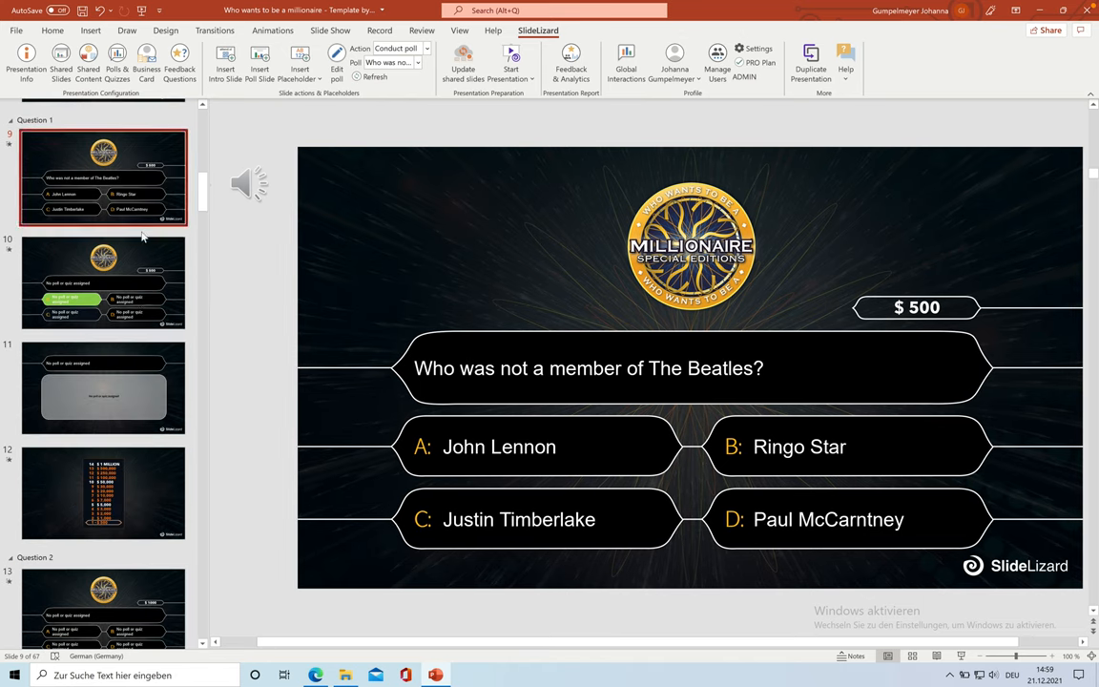
click(122, 308)
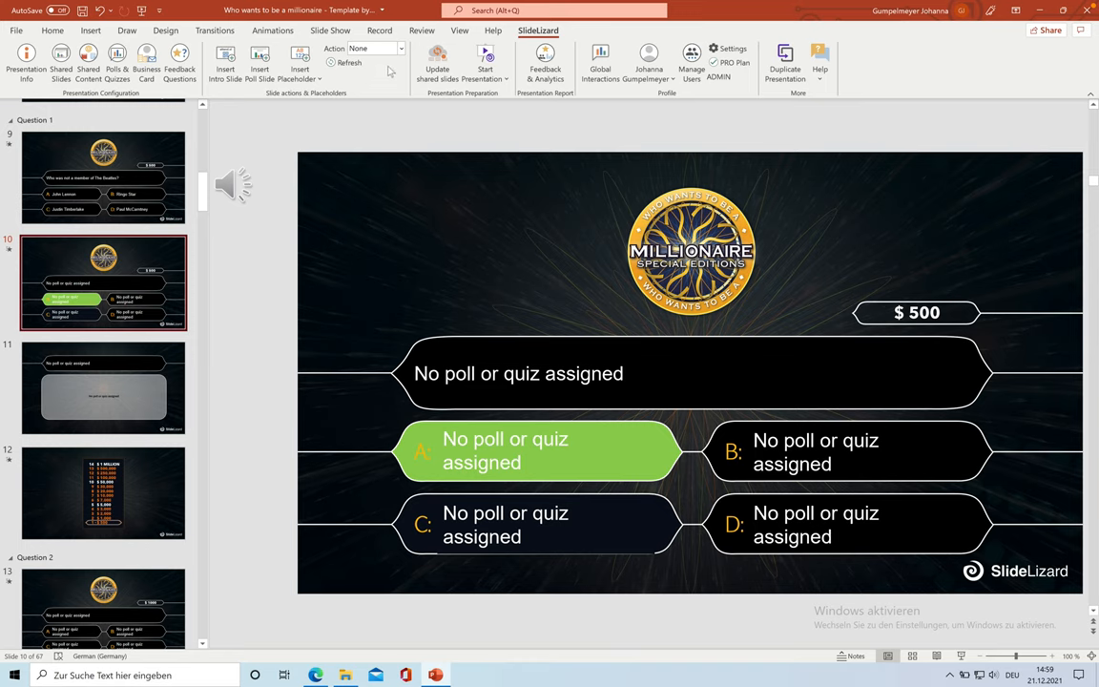
Step: Set slide 10 to Show poll result for 'Who was not a member of The Beatles?'
click(401, 49)
click(362, 89)
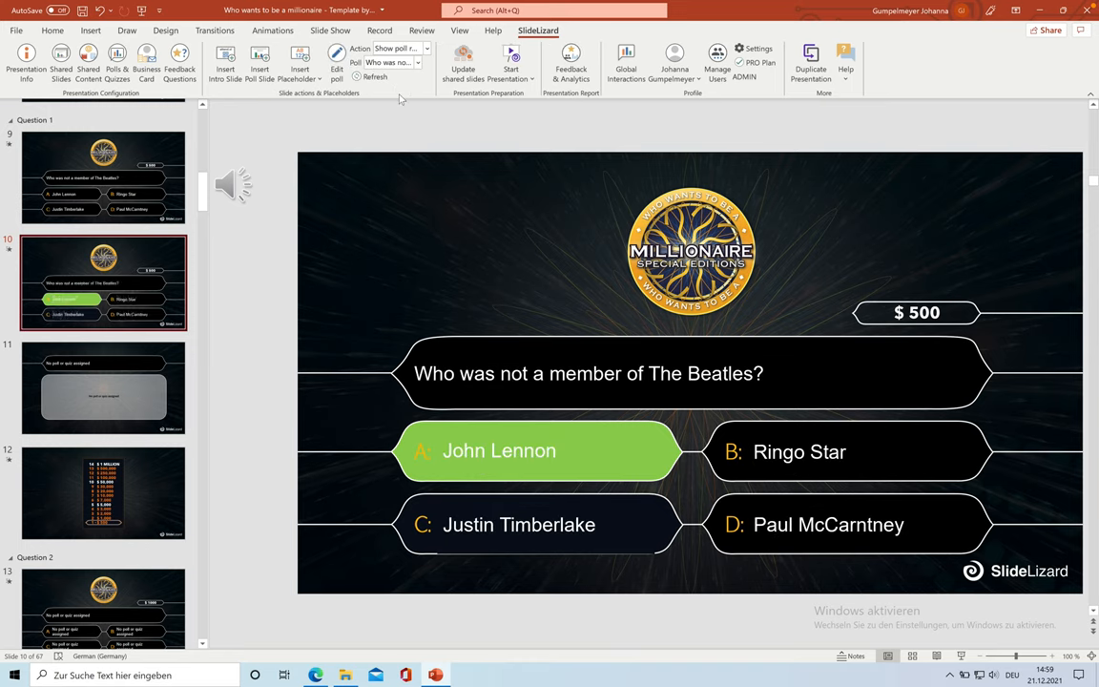
click(417, 62)
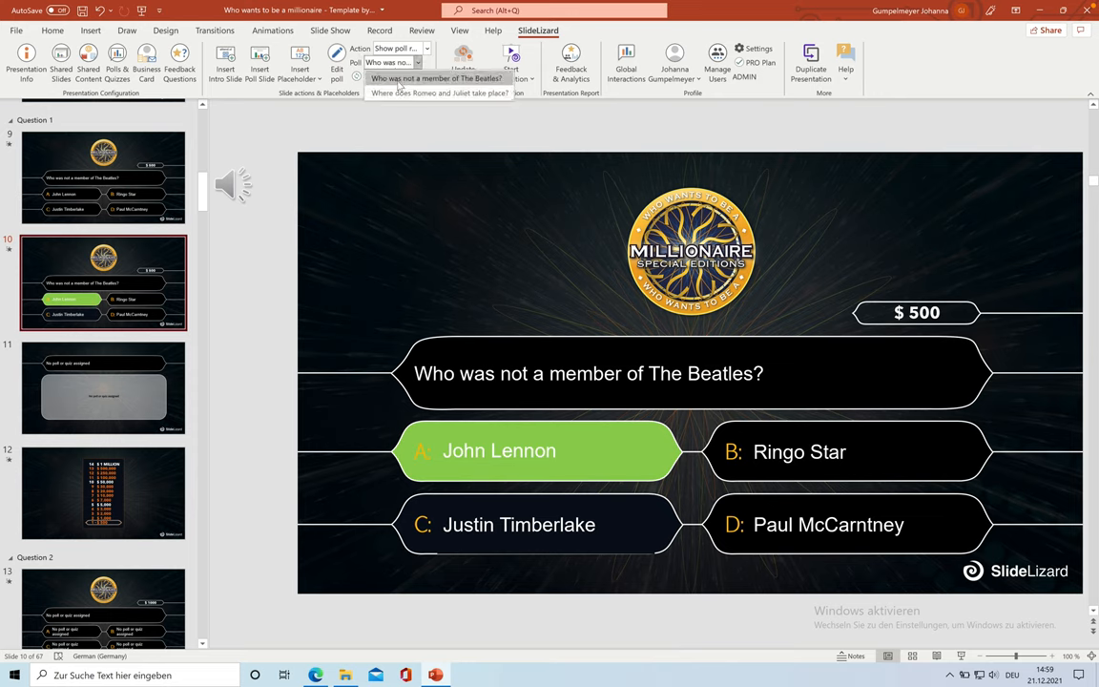
click(399, 79)
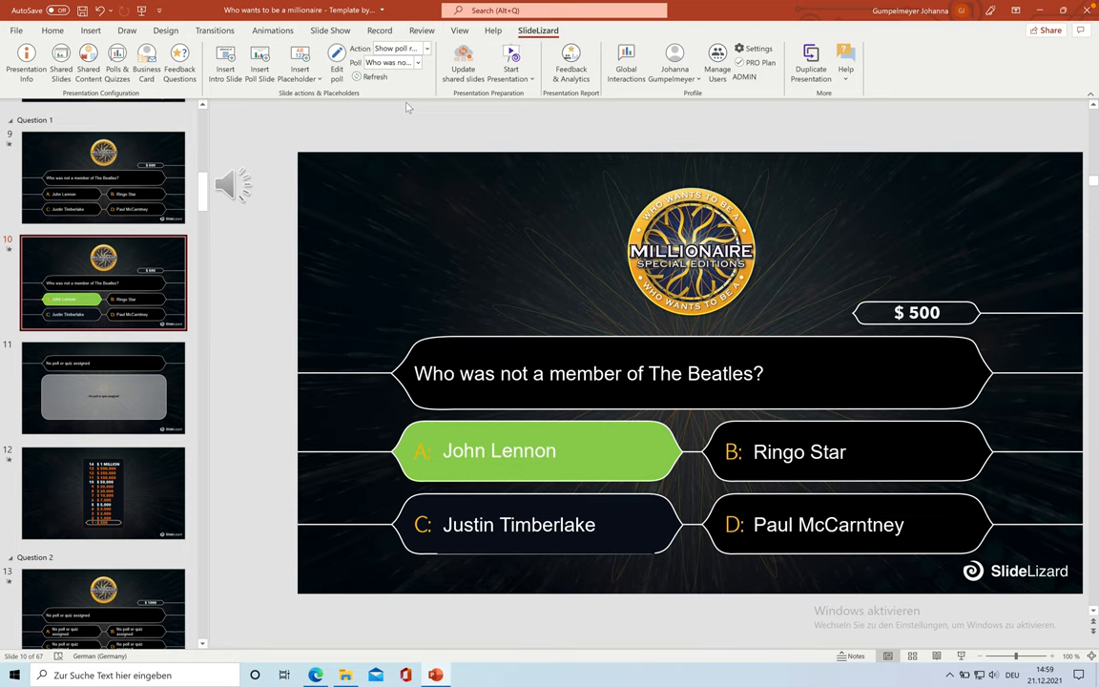
Step: Fill the Justin Timberlake answer shape green as the correct answer
click(610, 481)
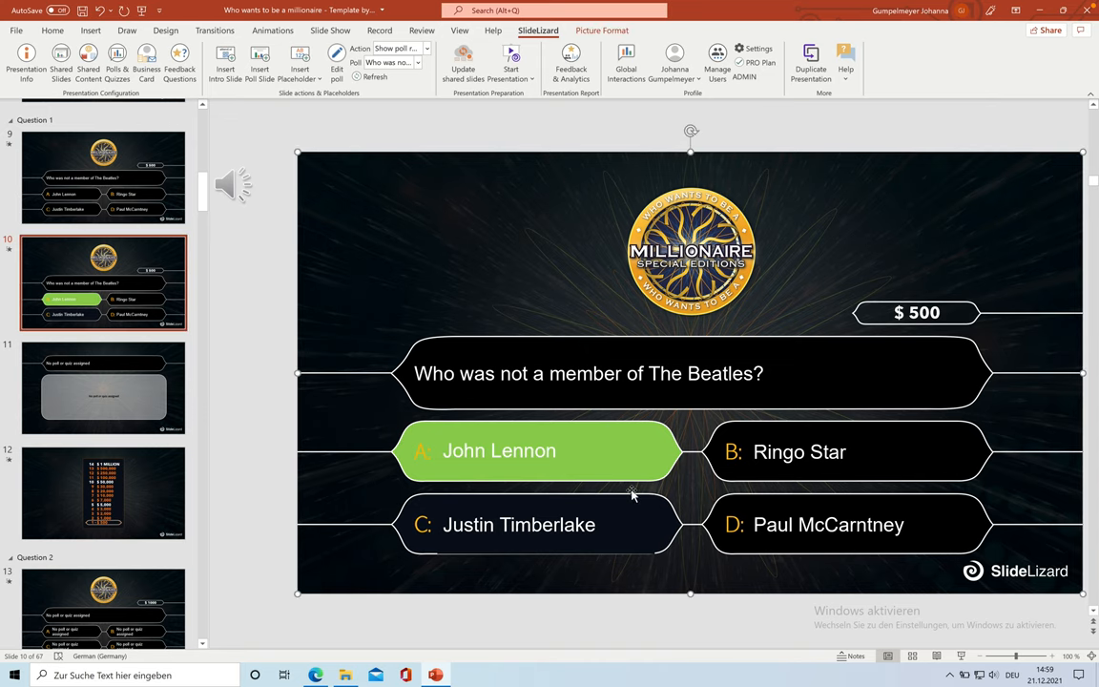
click(654, 524)
click(600, 30)
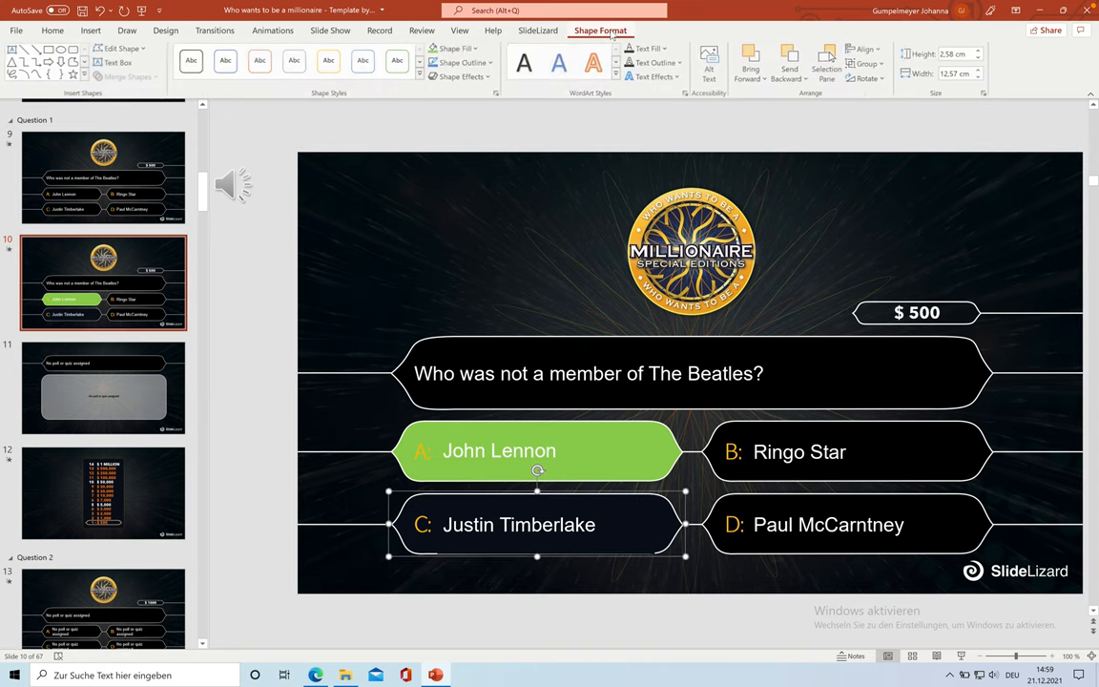
click(476, 49)
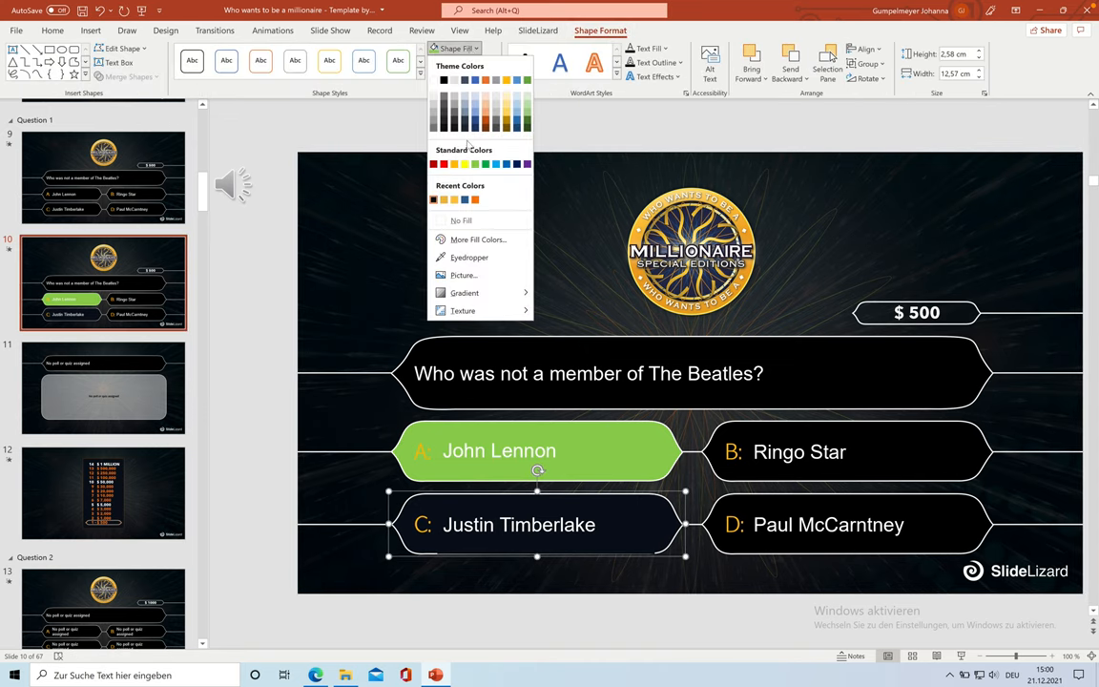
click(475, 164)
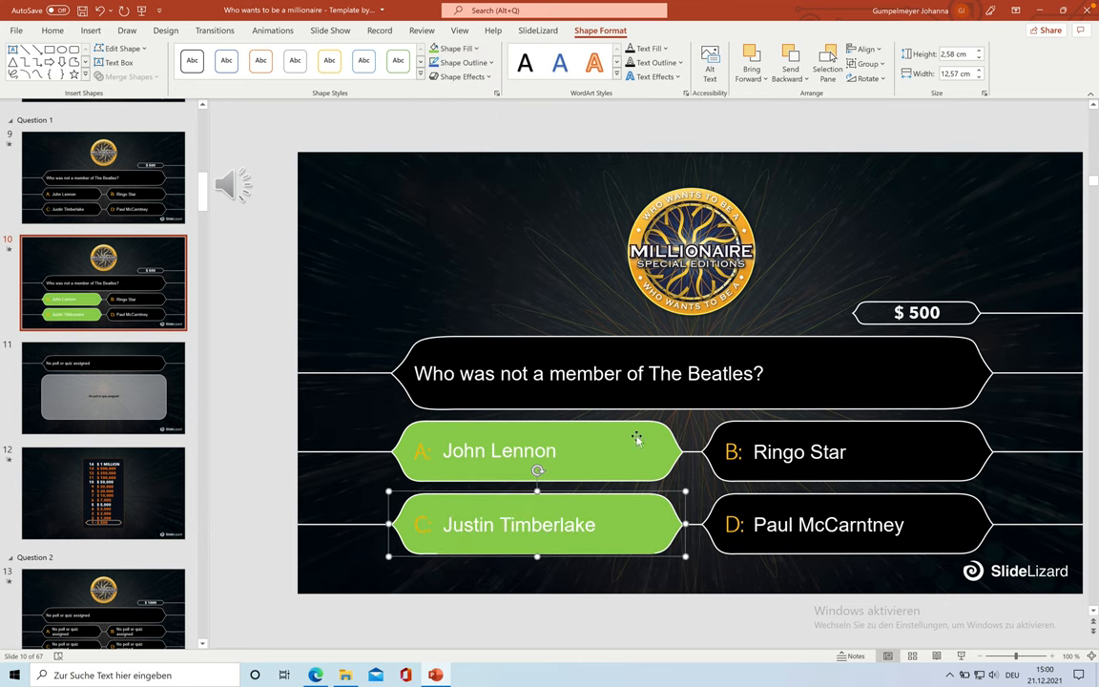
Step: Fill the John Lennon answer black again and move to results slide 11
click(634, 439)
click(476, 49)
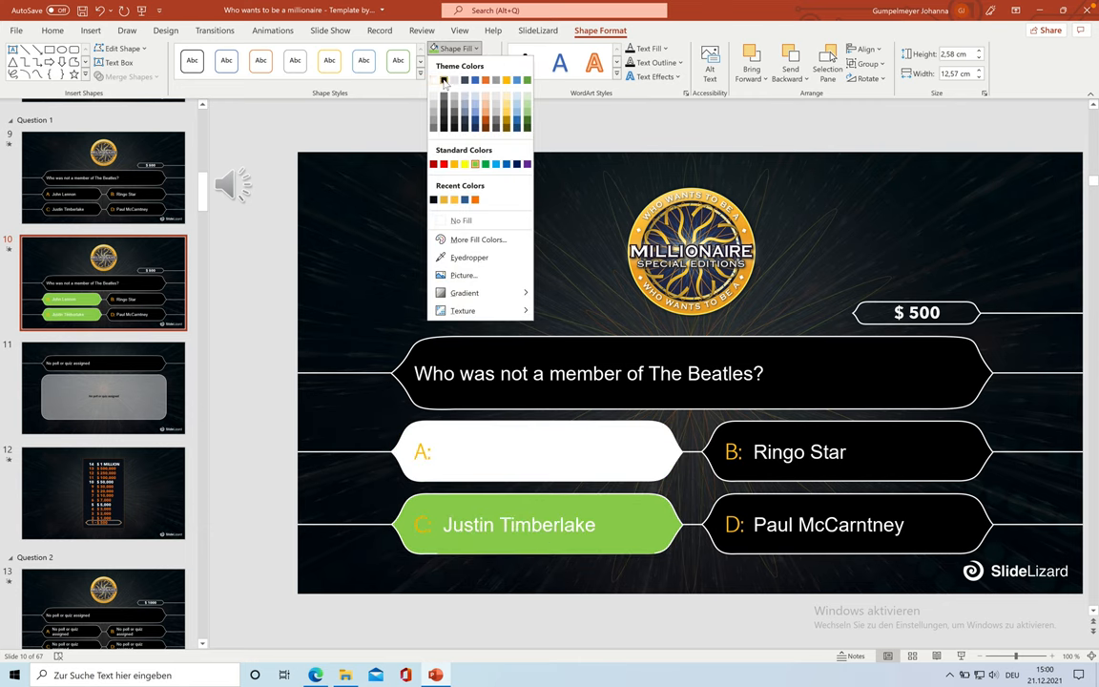
click(441, 172)
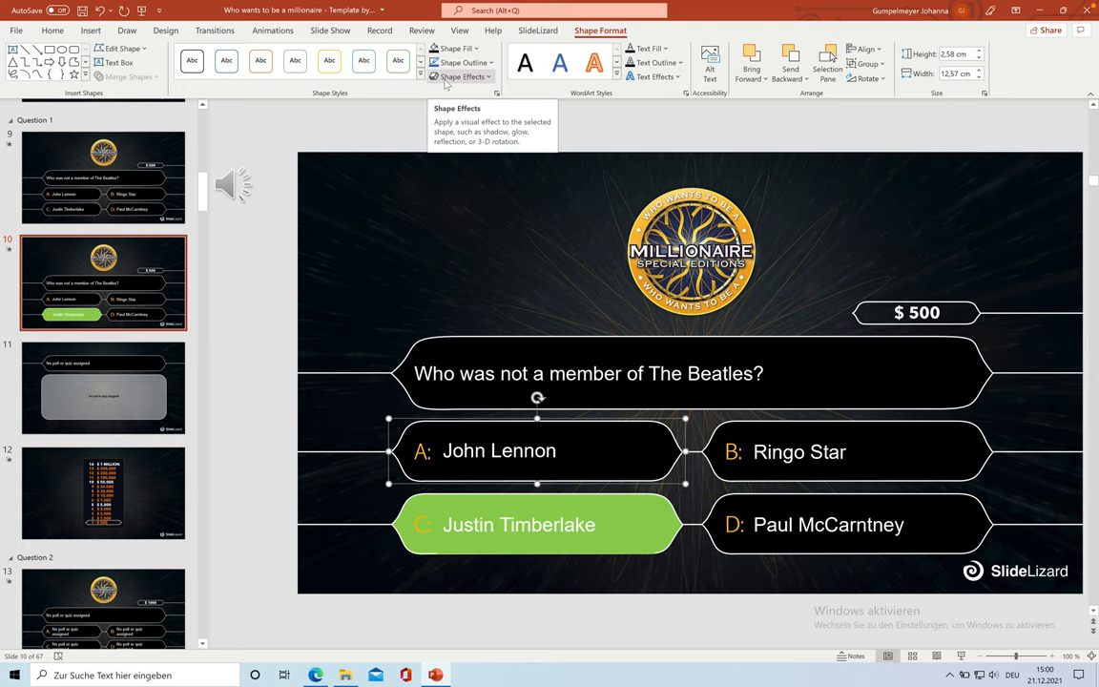
click(402, 231)
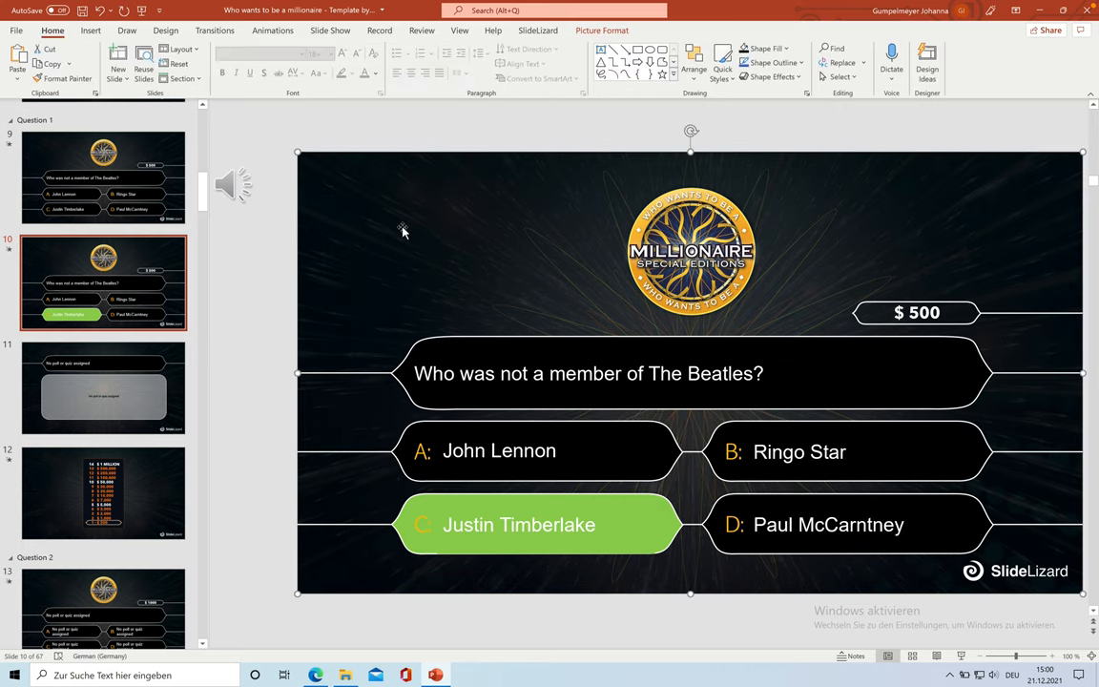
click(95, 372)
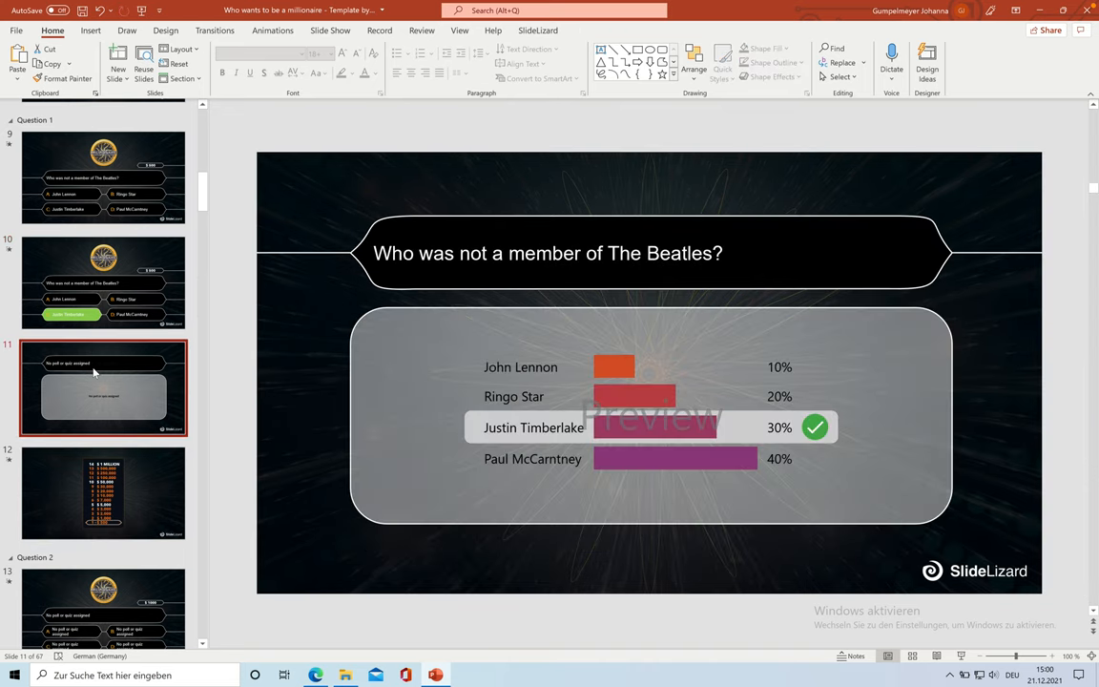
Step: Keep slide 11 on Show poll result, then move past the money ladder to the Question 2 slide
click(537, 29)
click(410, 49)
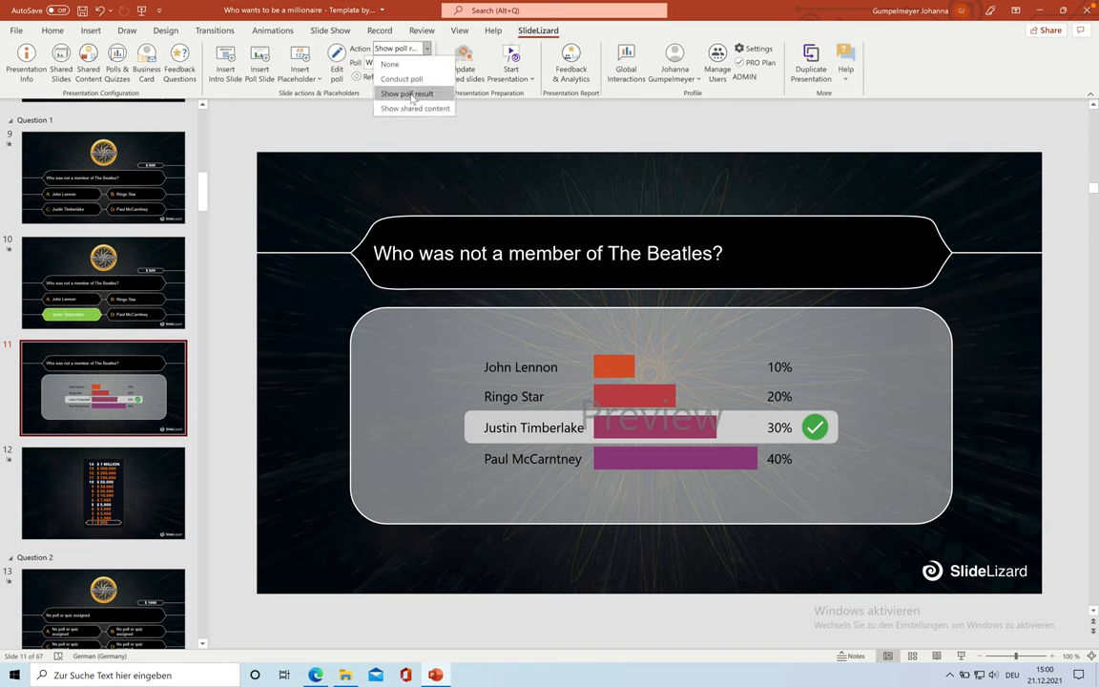
click(413, 94)
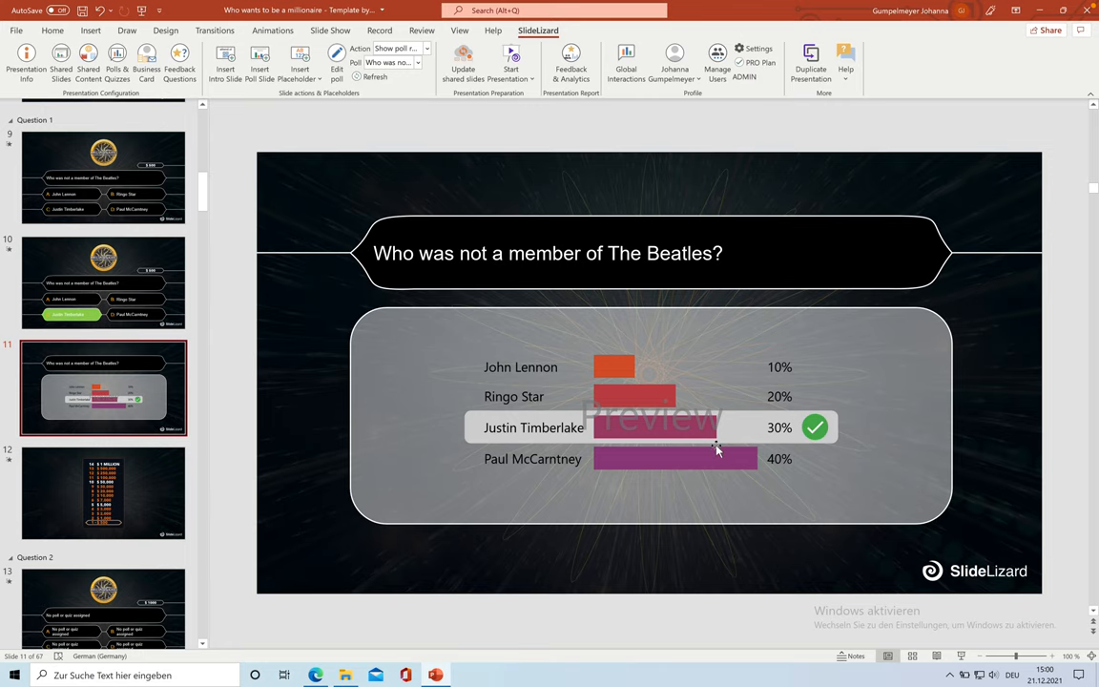
click(103, 491)
scroll(103, 431, down, 1)
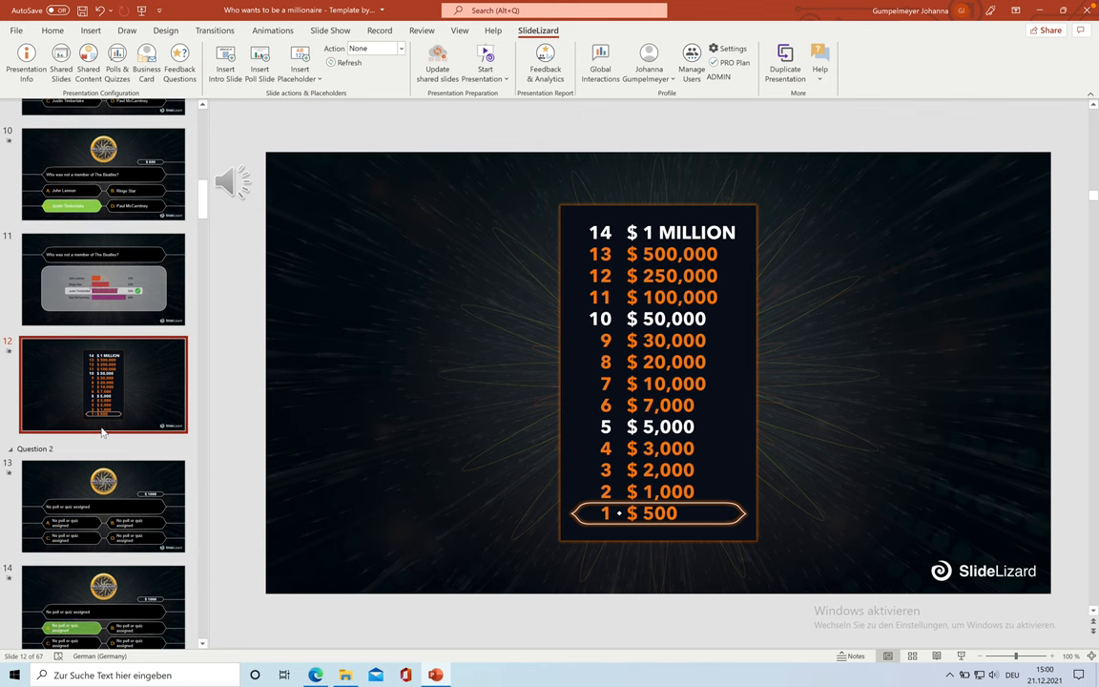
click(103, 506)
scroll(105, 477, down, 2)
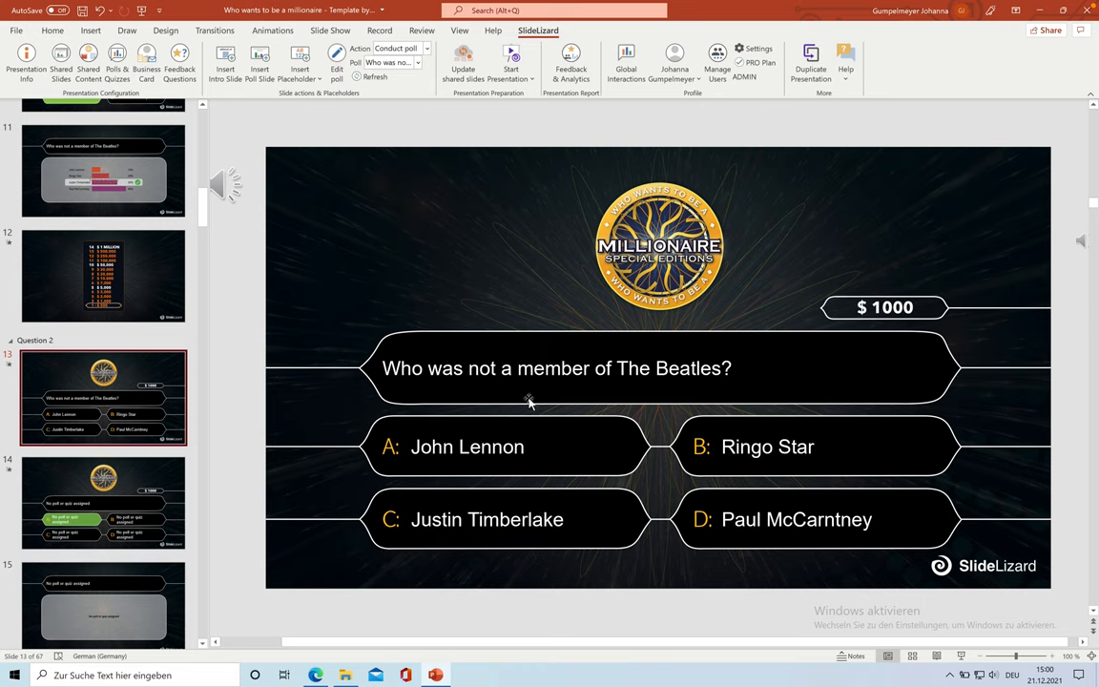
Step: Link slides 13 and 14 to the 'Where does Romeo and Juliet take place?' quiz
click(520, 367)
click(420, 50)
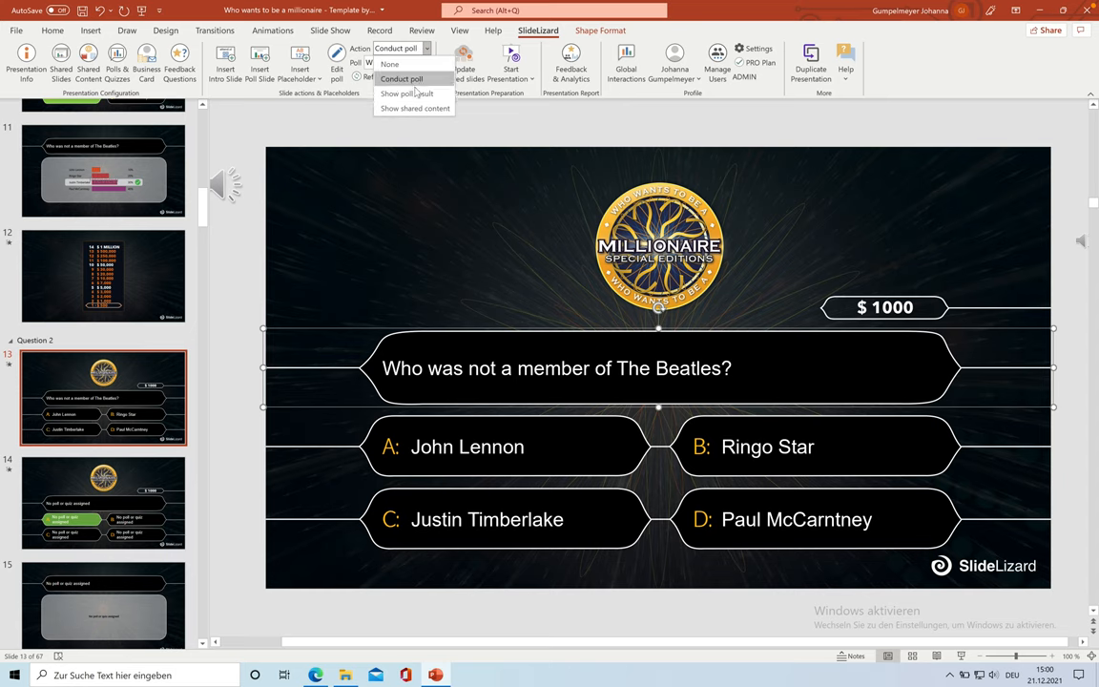
click(417, 63)
click(388, 93)
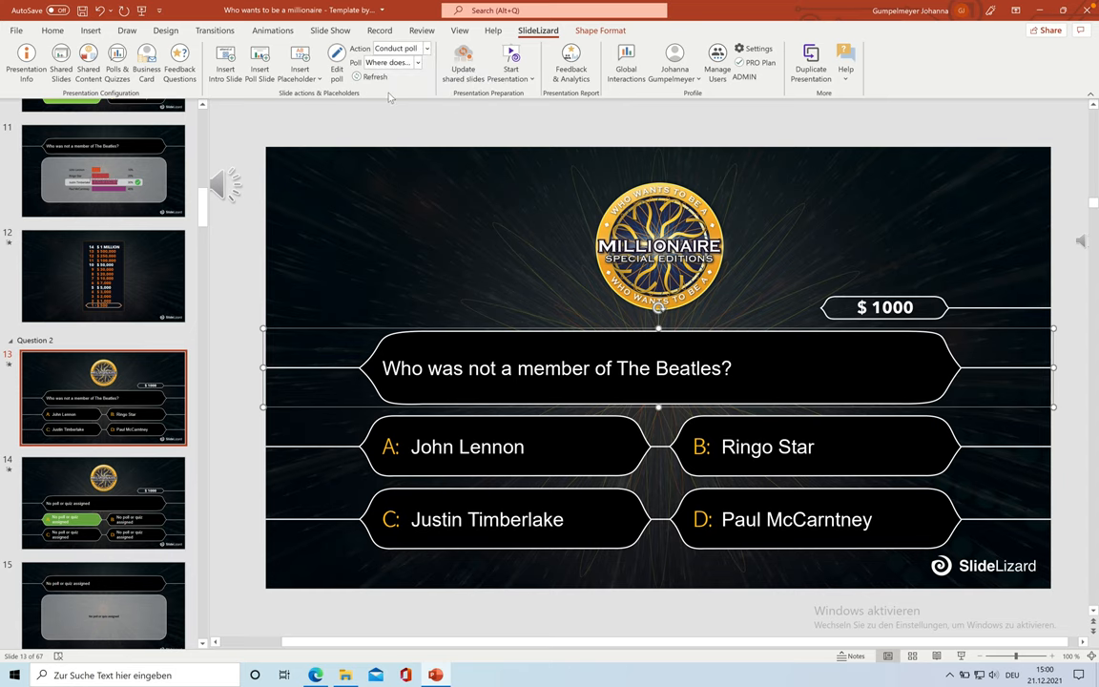
click(103, 503)
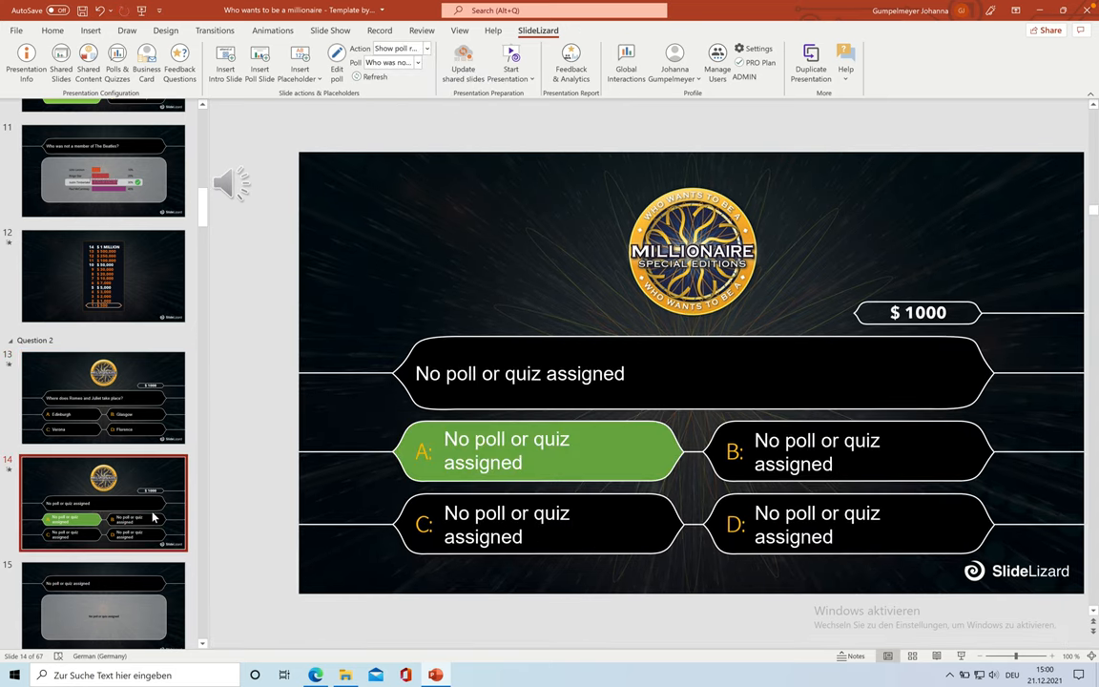
click(417, 63)
click(388, 94)
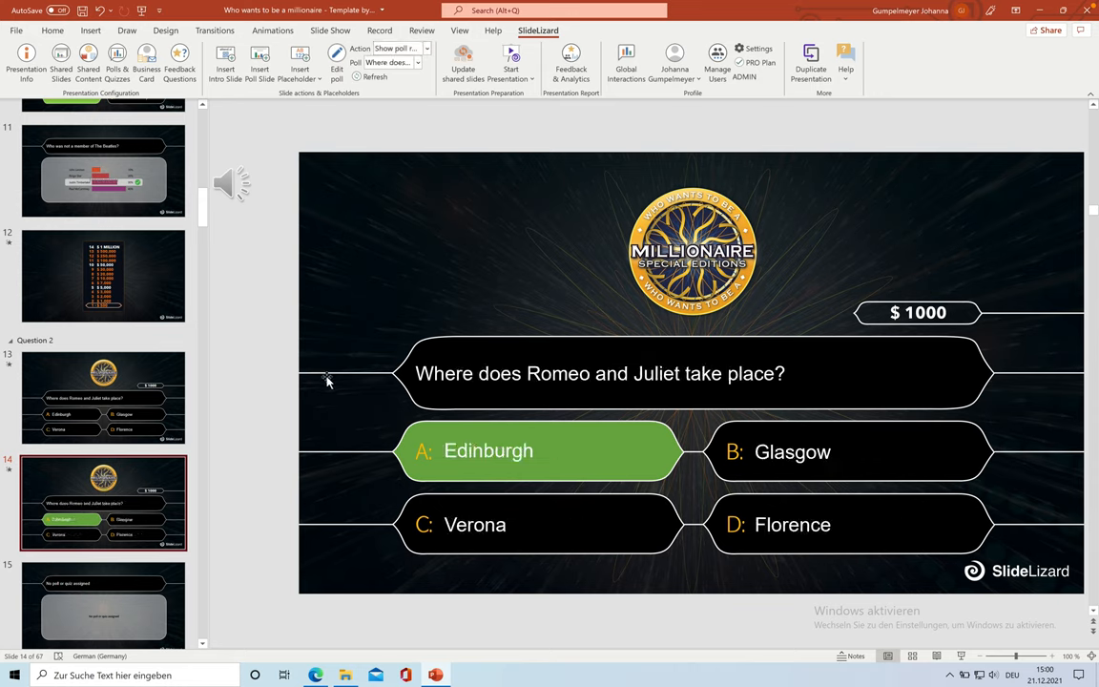
Step: Fill the Edinburgh answer black and the Verona answer green as correct
click(618, 454)
click(600, 30)
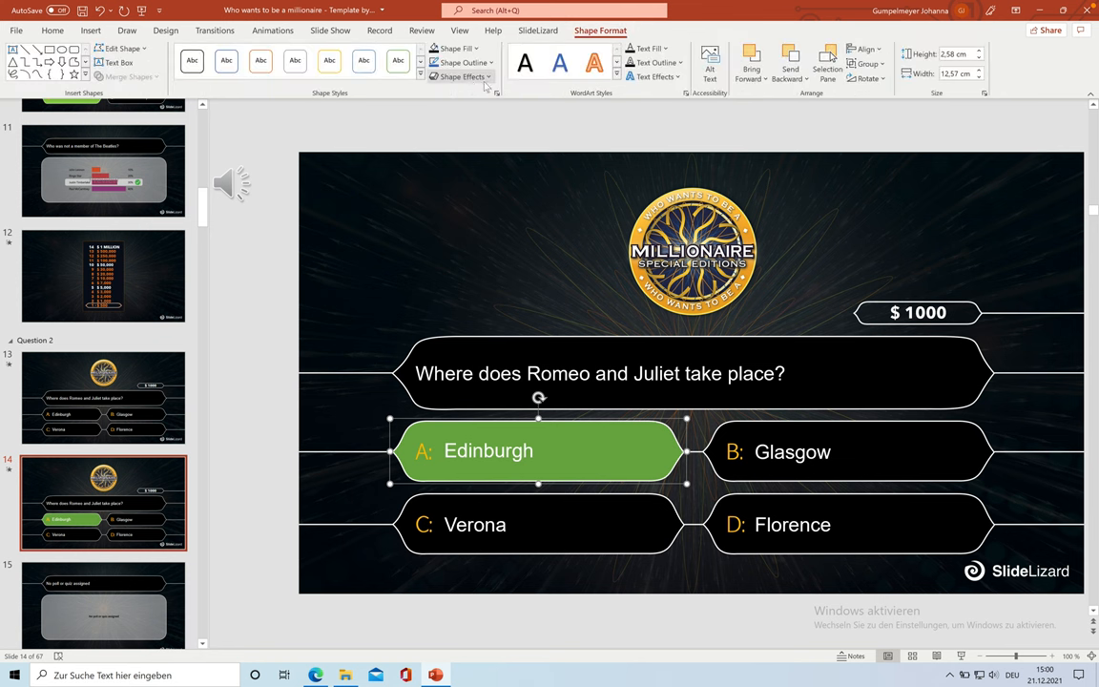
click(474, 49)
click(433, 200)
click(573, 524)
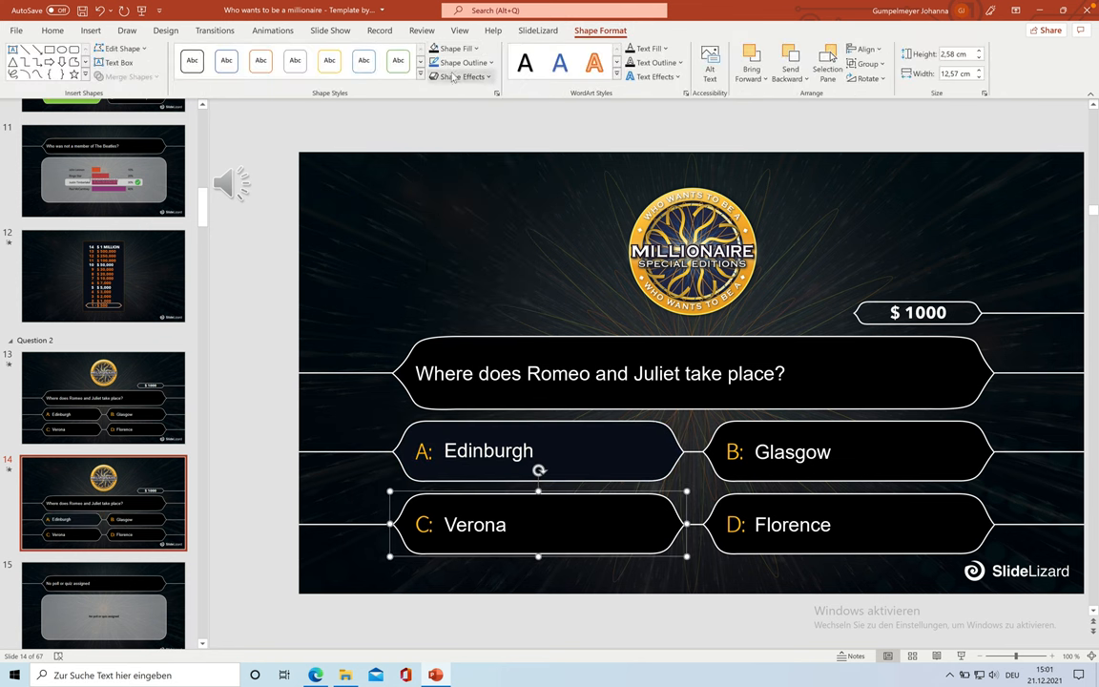
click(474, 49)
click(474, 164)
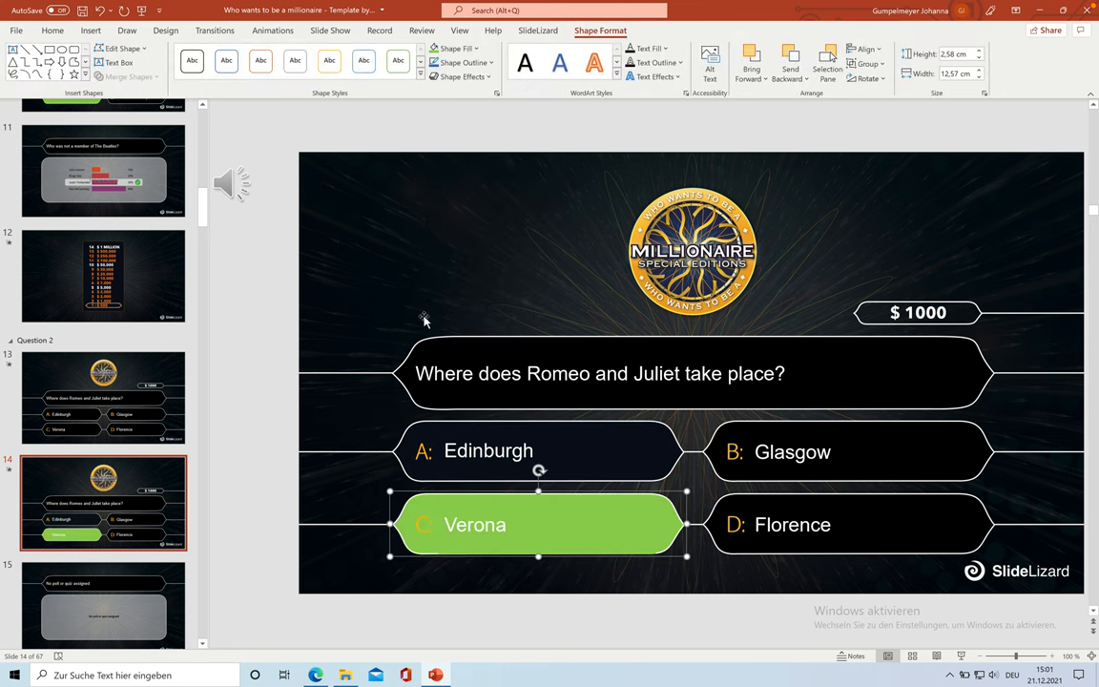
Step: Assign the Romeo and Juliet quiz to results slide 15
click(103, 604)
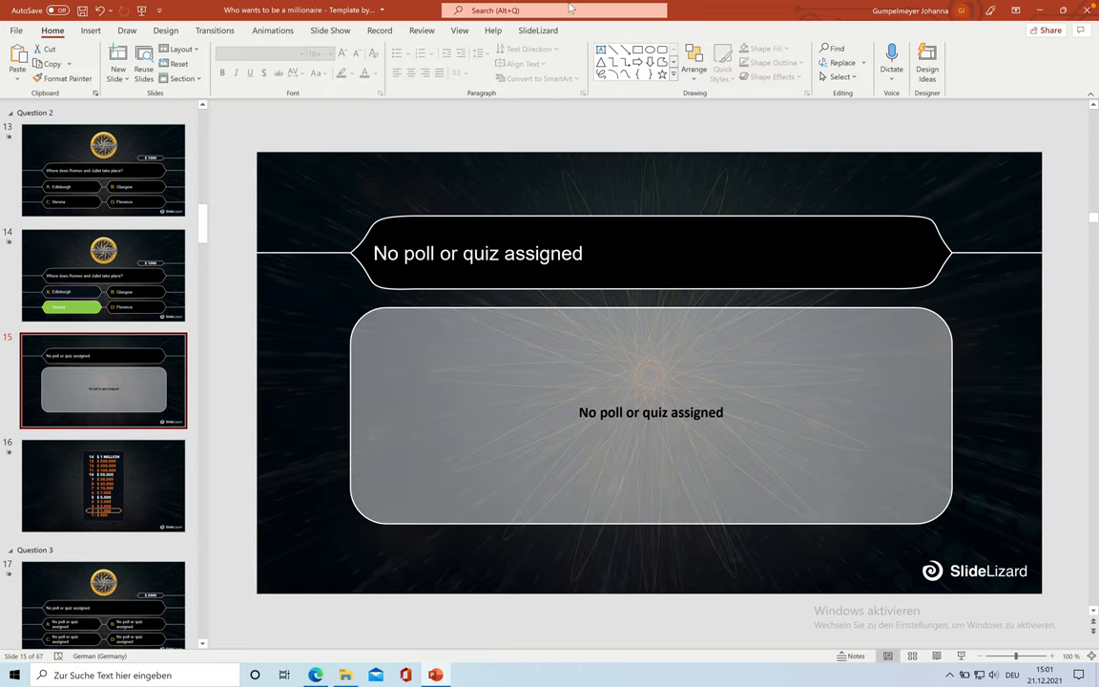
click(538, 29)
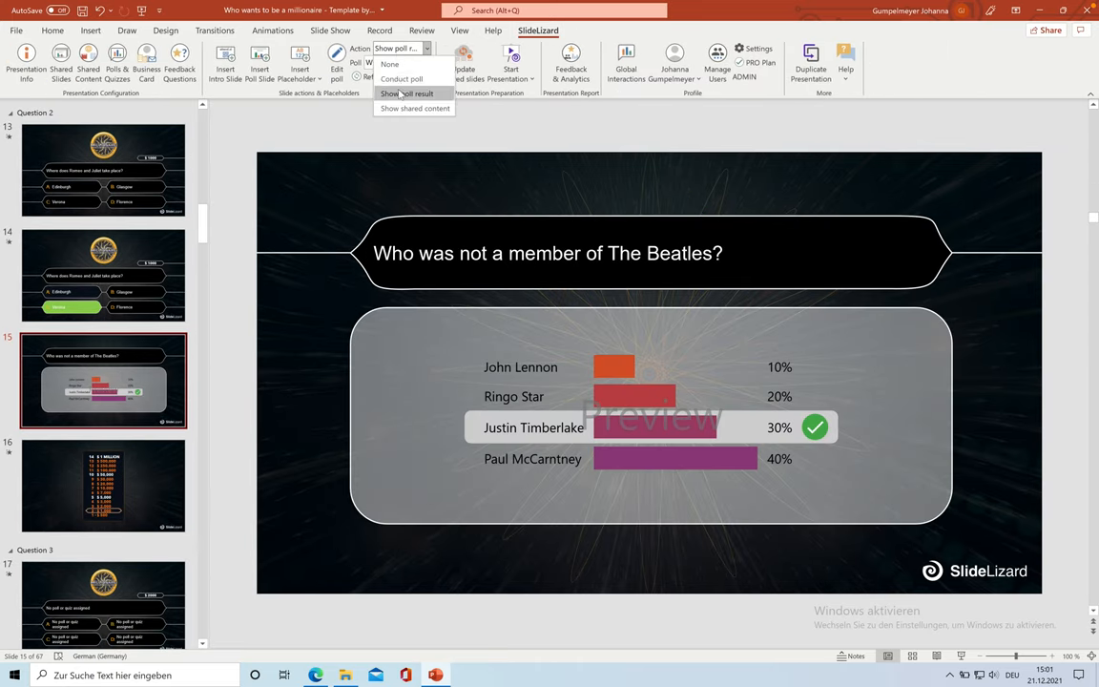
click(389, 63)
click(436, 92)
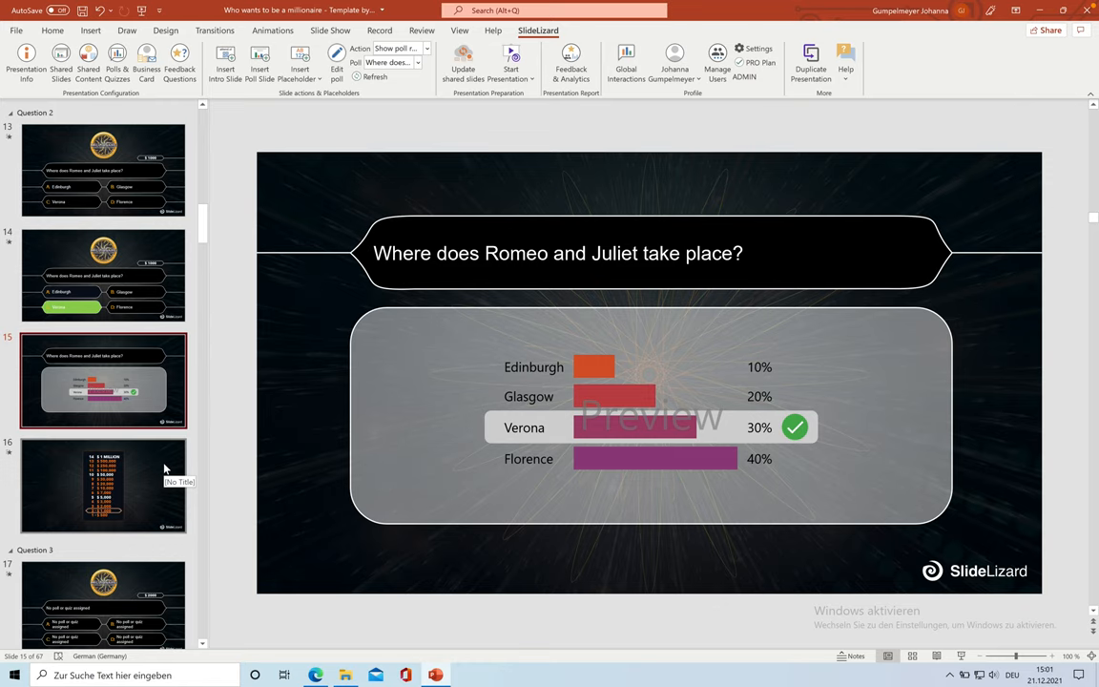
scroll(164, 468, up, 5)
scroll(164, 467, up, 5)
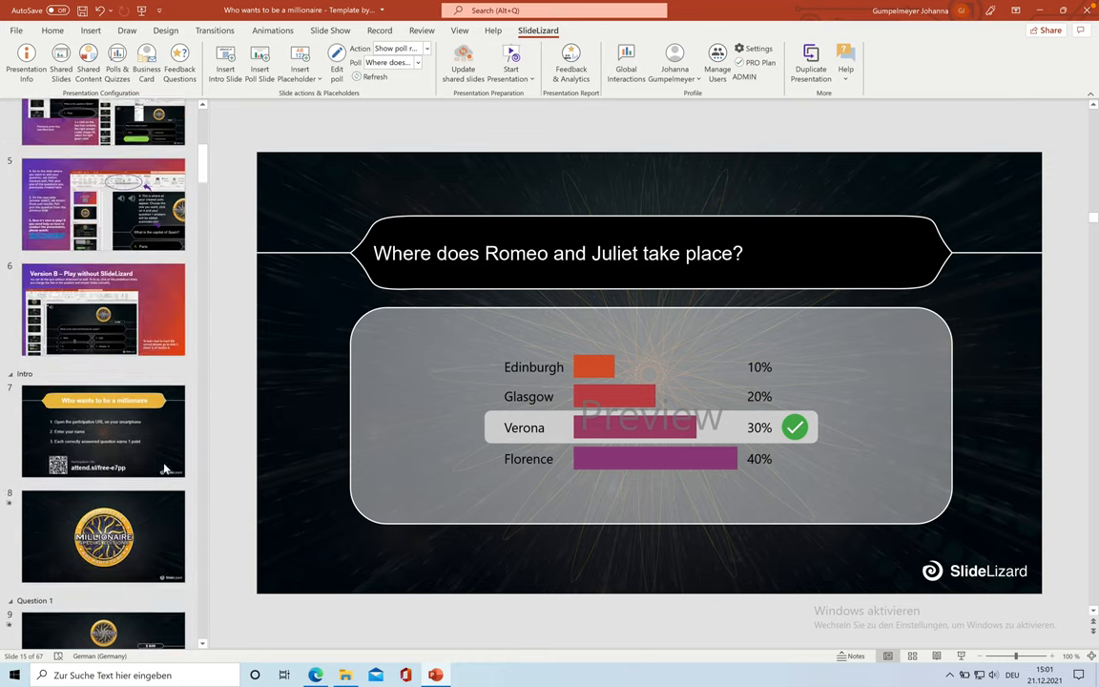
scroll(164, 467, up, 3)
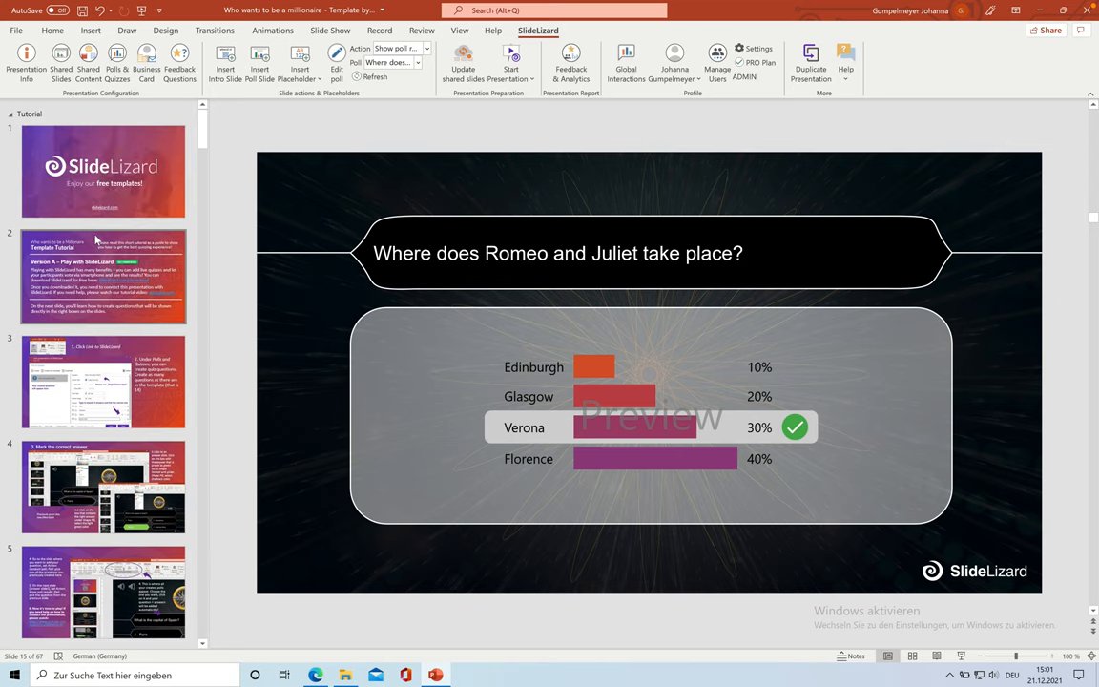
Step: Delete the tutorial slides so the deck opens with the millionaire intro slide
click(96, 267)
click(103, 181)
key(Delete)
key(Delete)
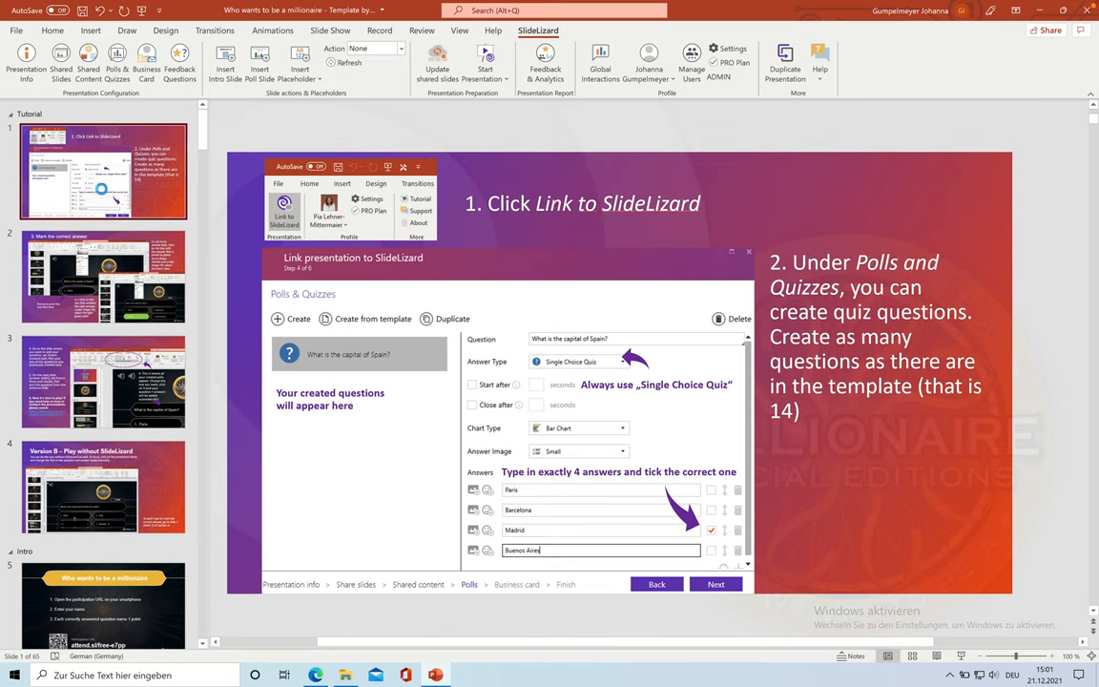
key(Delete)
key(Delete)
key(Delete)
key(Delete)
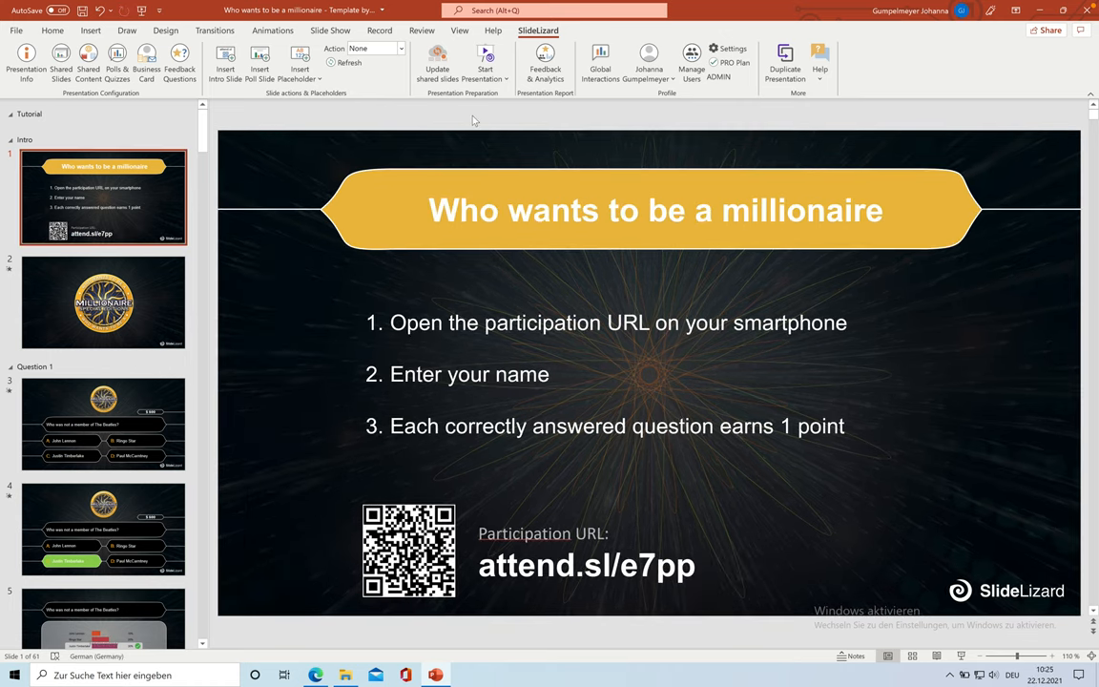
Step: Start the live SlideLizard presentation with the presenter screen enabled
click(488, 59)
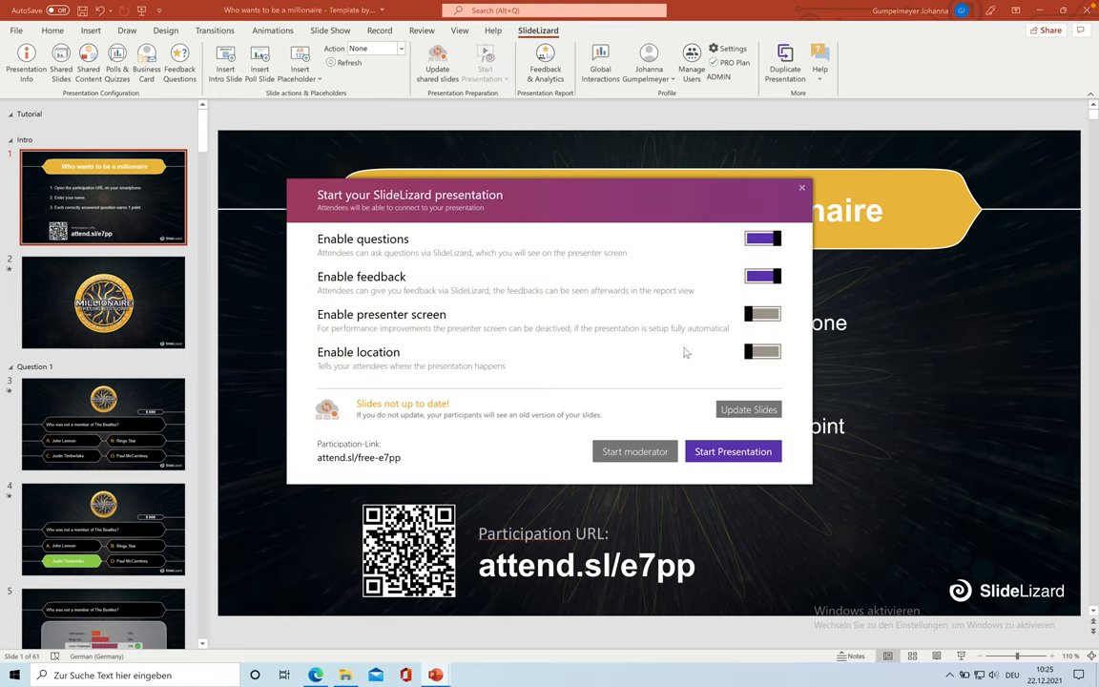
click(761, 314)
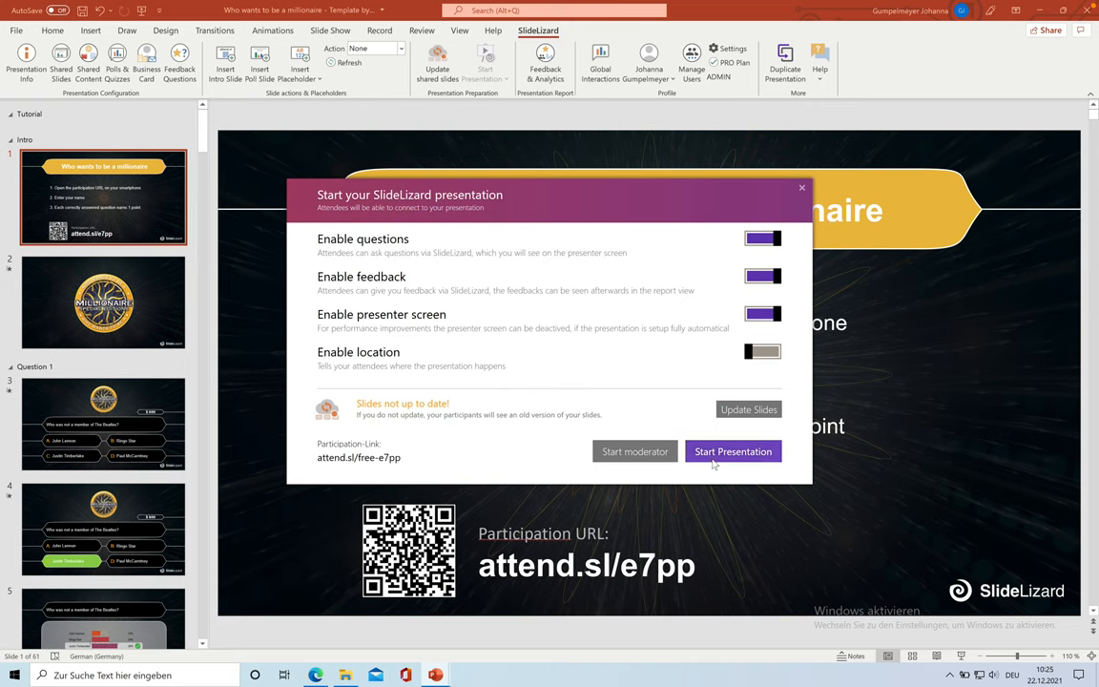
click(731, 451)
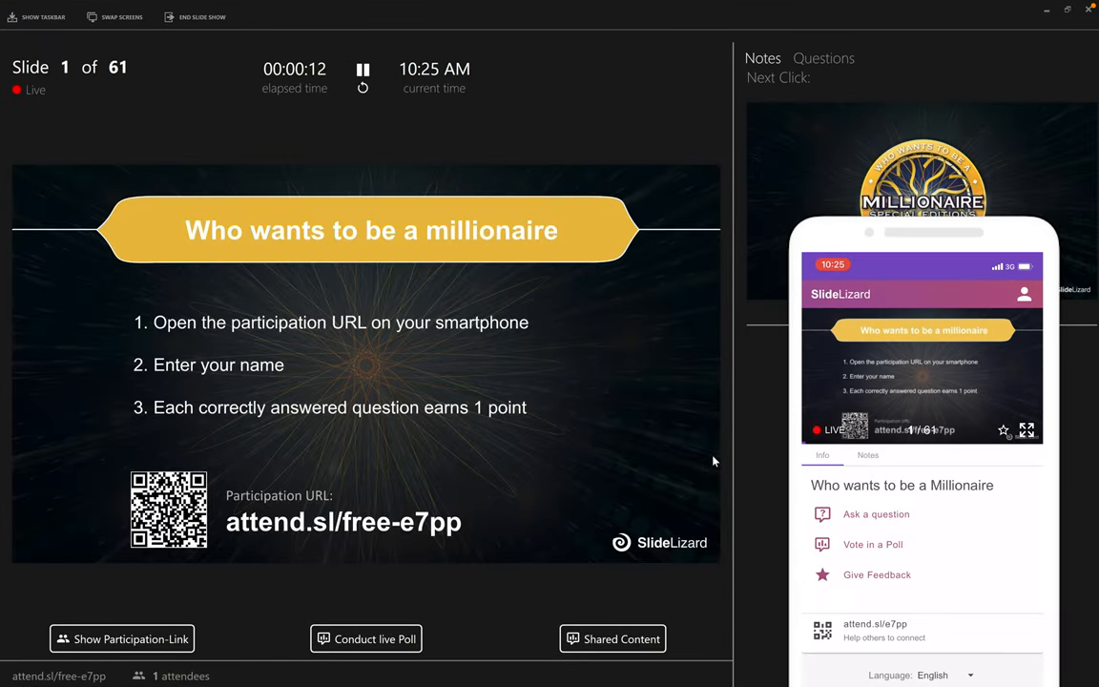
Step: Advance to the Beatles question, run its vote, and continue to the money ladder
click(713, 461)
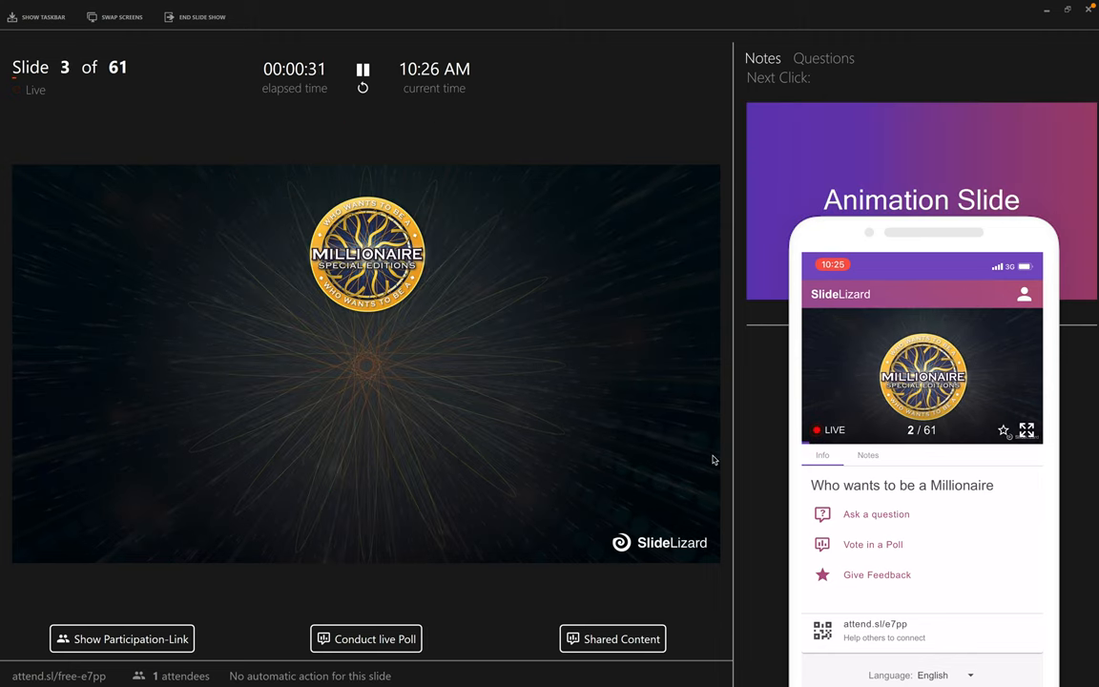
click(713, 461)
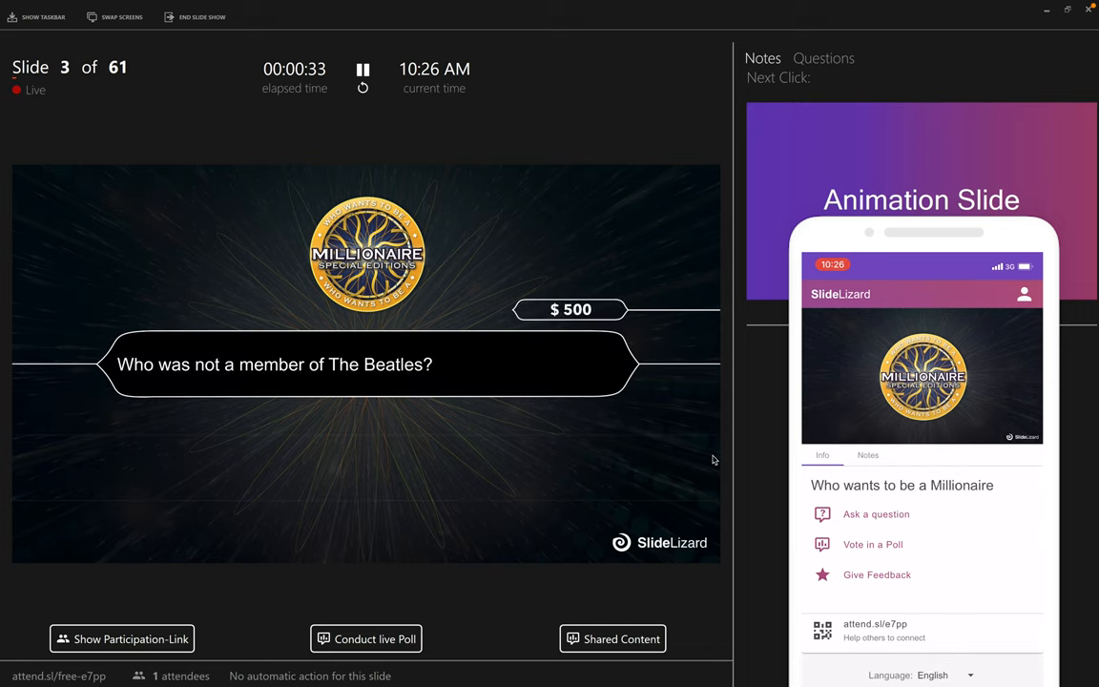
click(712, 461)
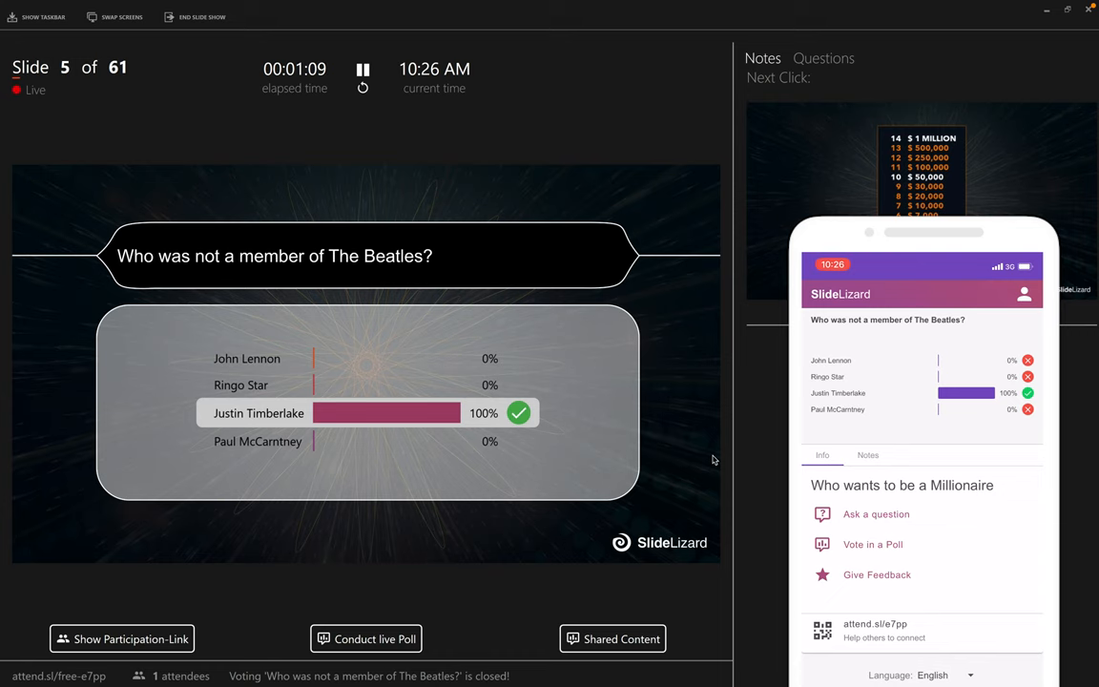
click(712, 460)
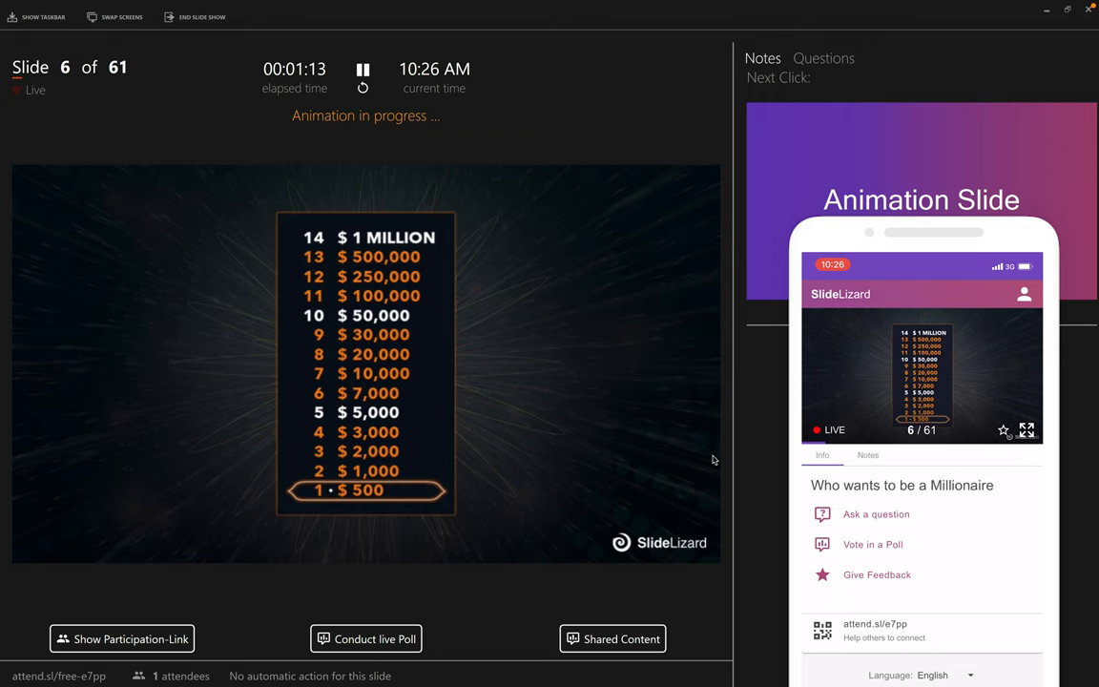
Step: Run the Romeo and Juliet quiz, close voting and show its results with Verona correct
click(712, 459)
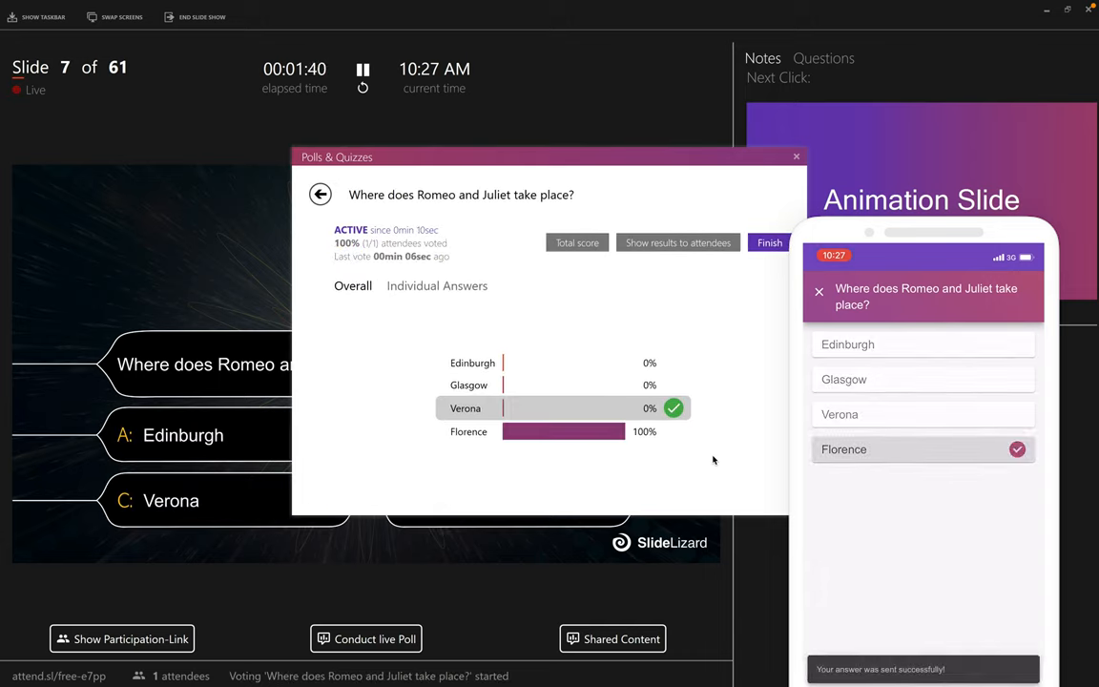
key(Right)
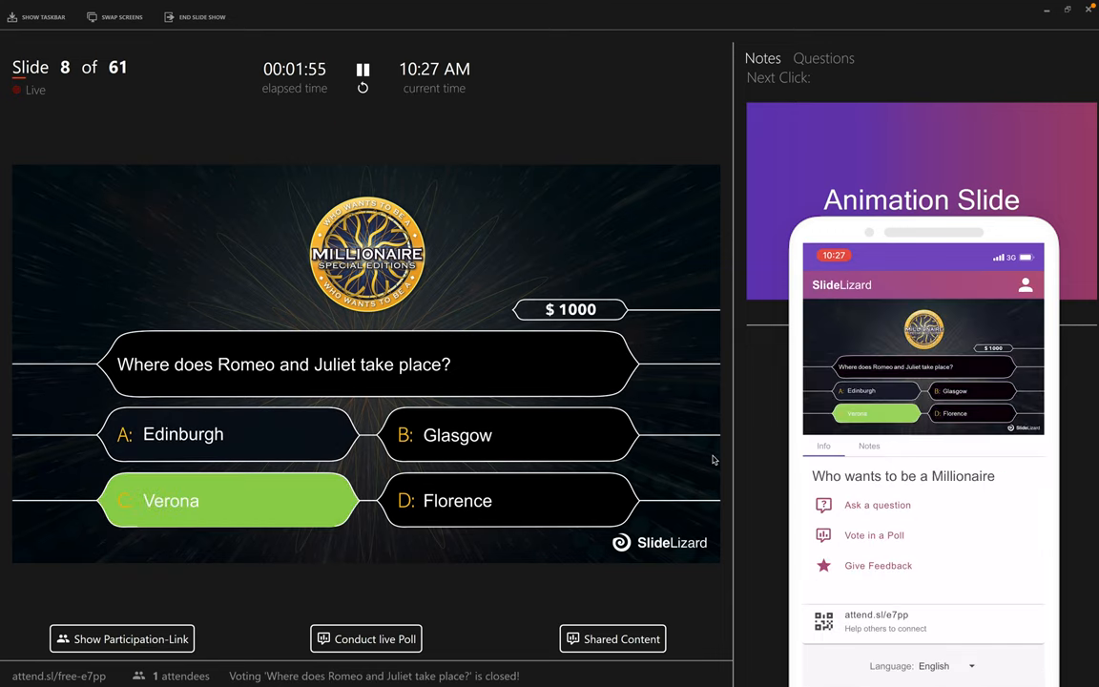
key(Right)
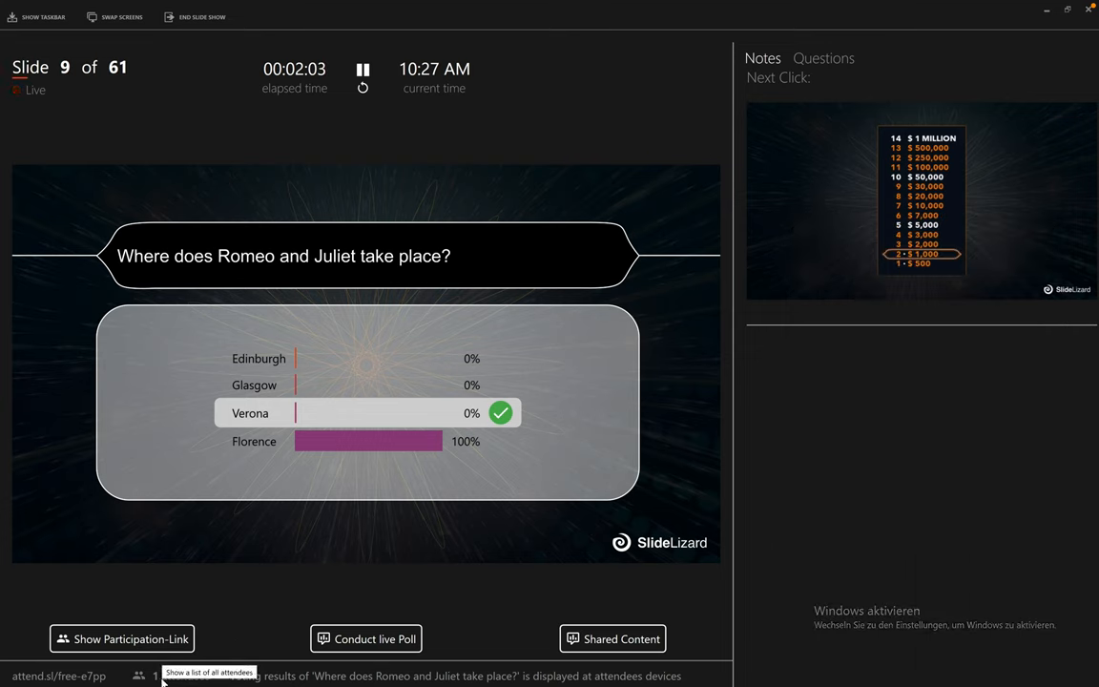
Step: Review the attendees' quiz scores from the attendee list, then end the live presentation
click(155, 677)
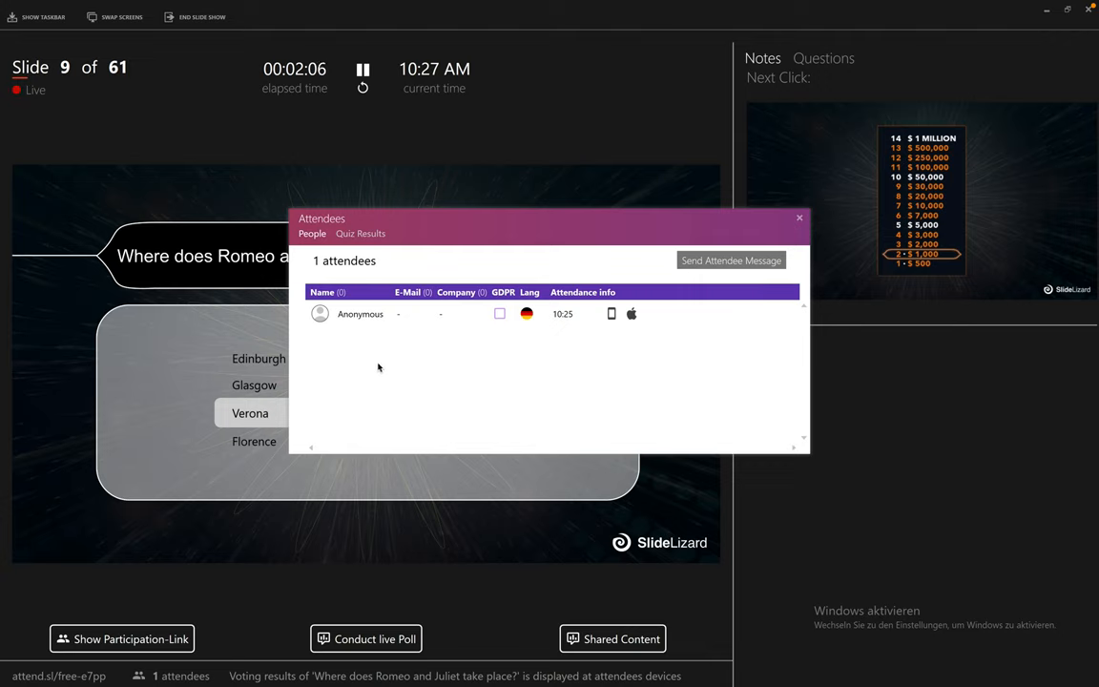
click(360, 234)
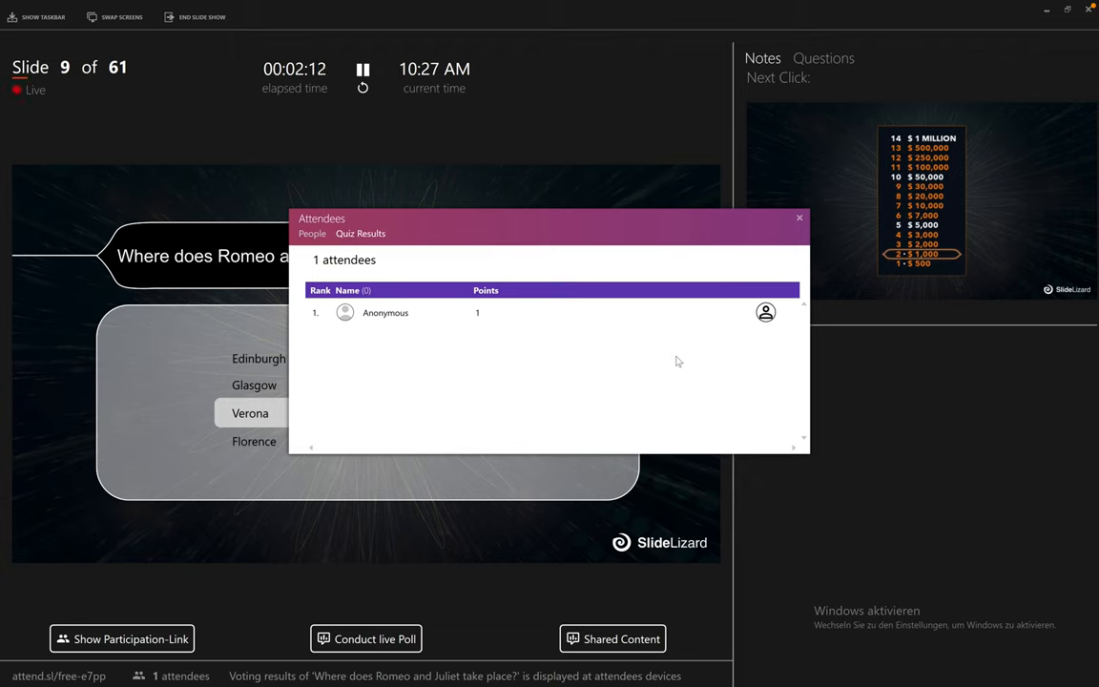
click(801, 219)
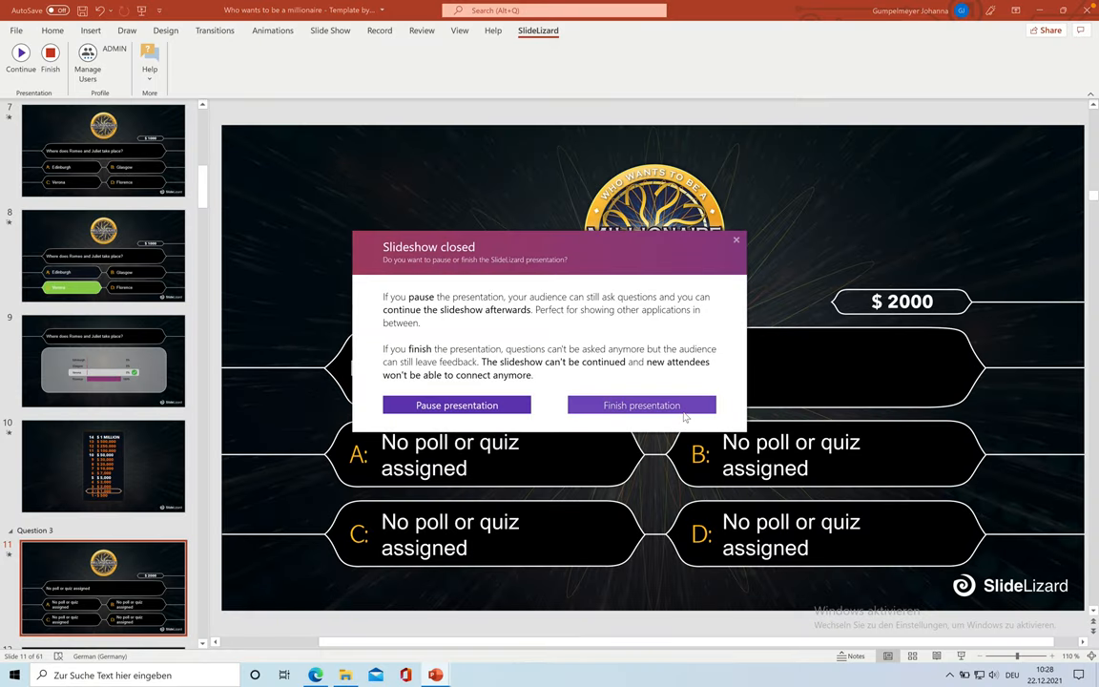
click(642, 405)
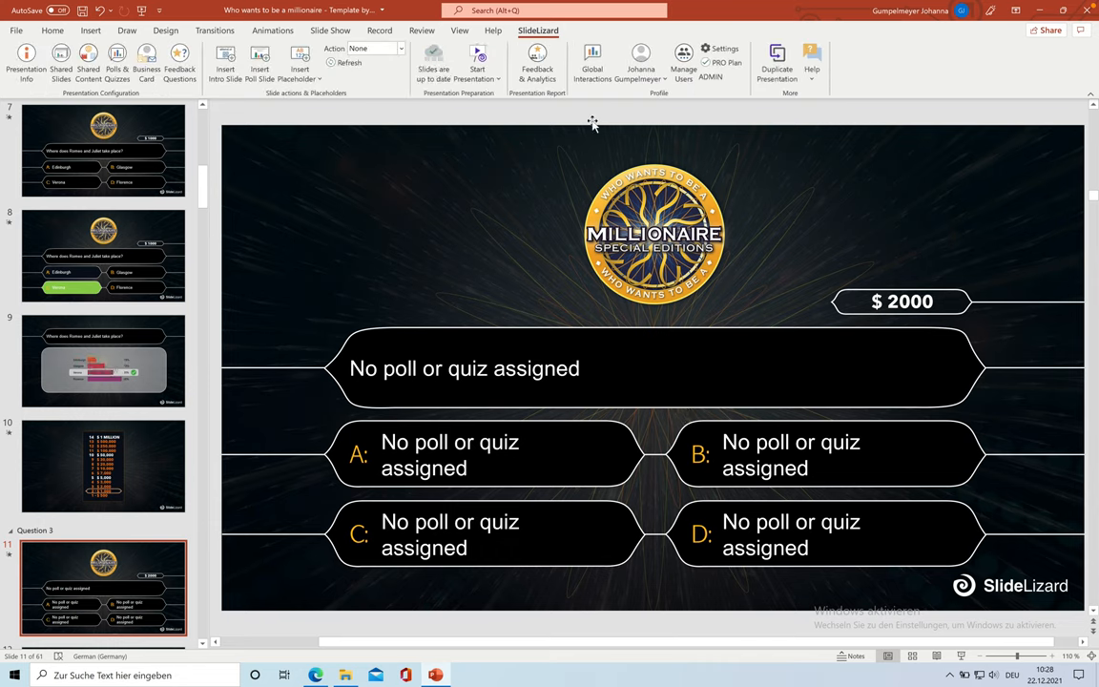
click(541, 60)
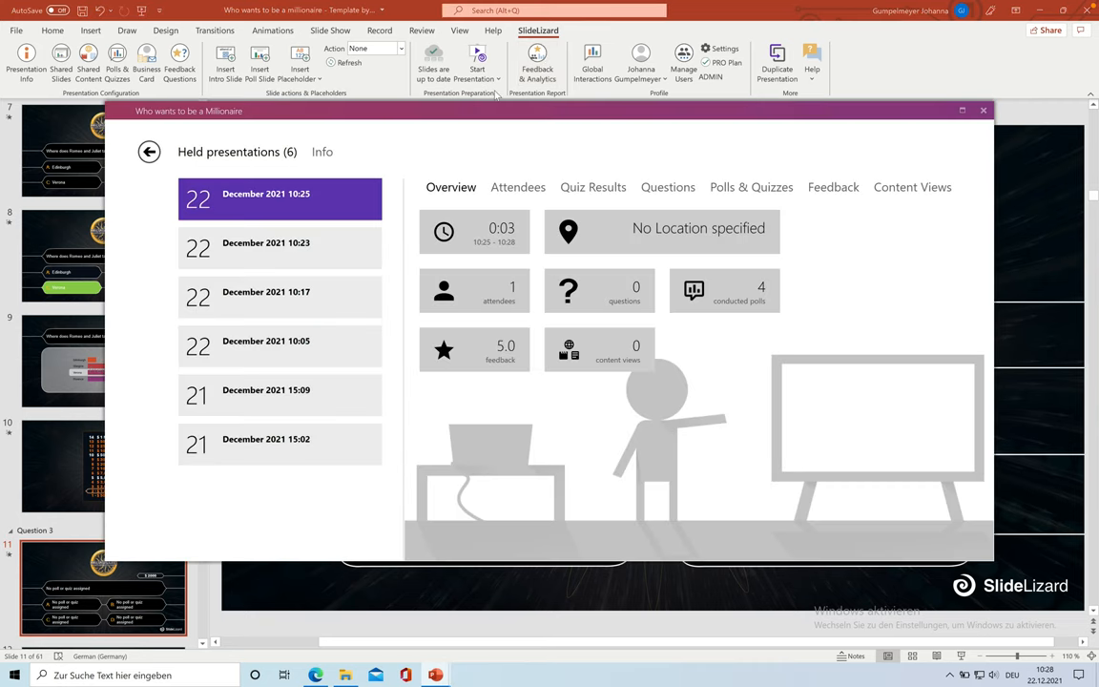
click(518, 187)
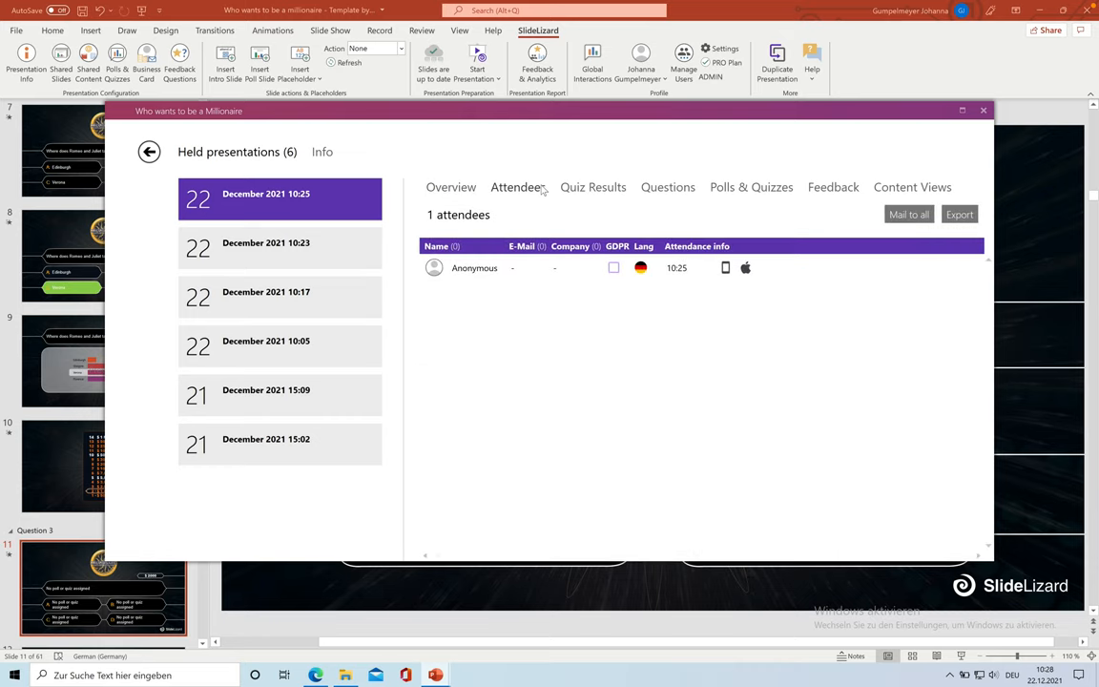
click(603, 191)
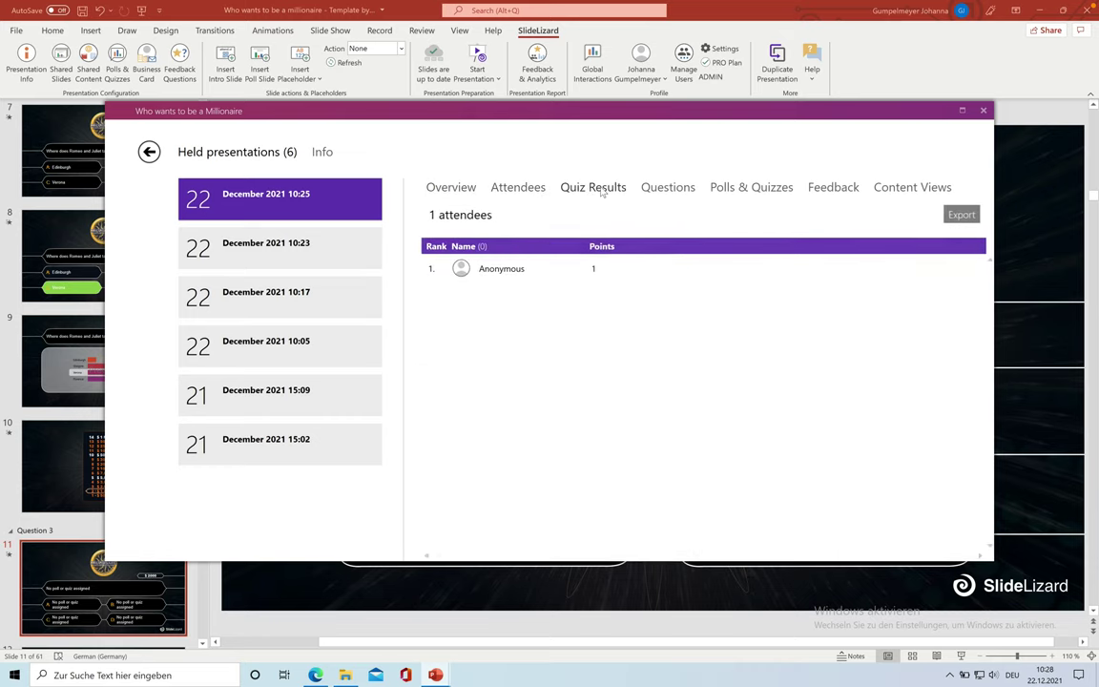
click(730, 191)
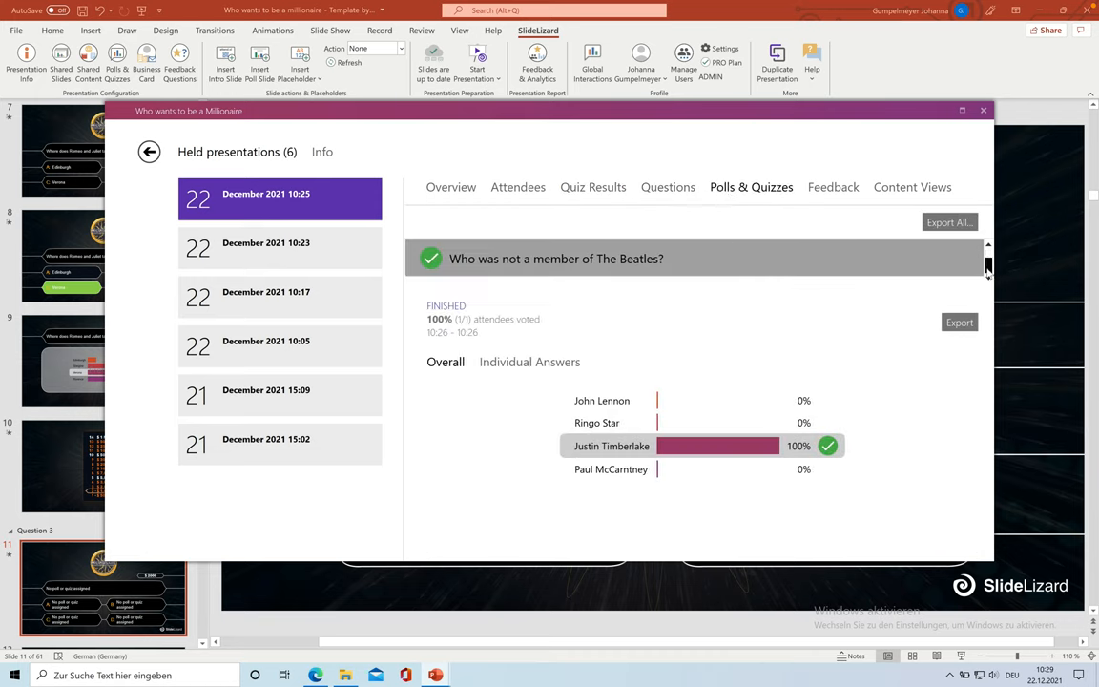
scroll(987, 269, down, 1)
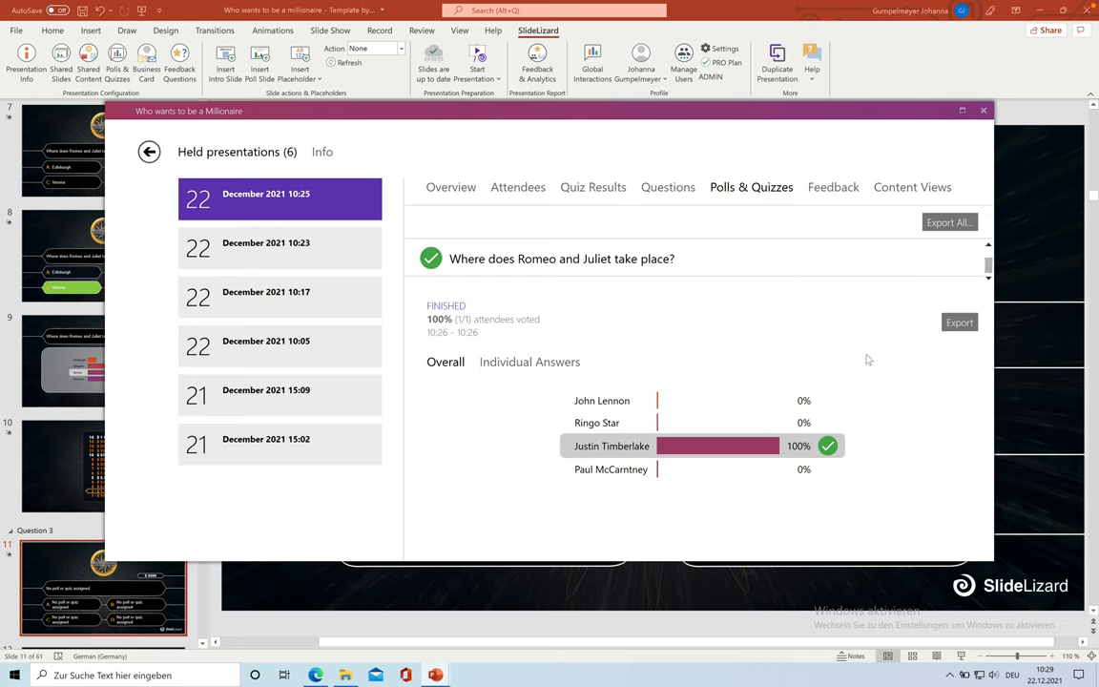
click(834, 187)
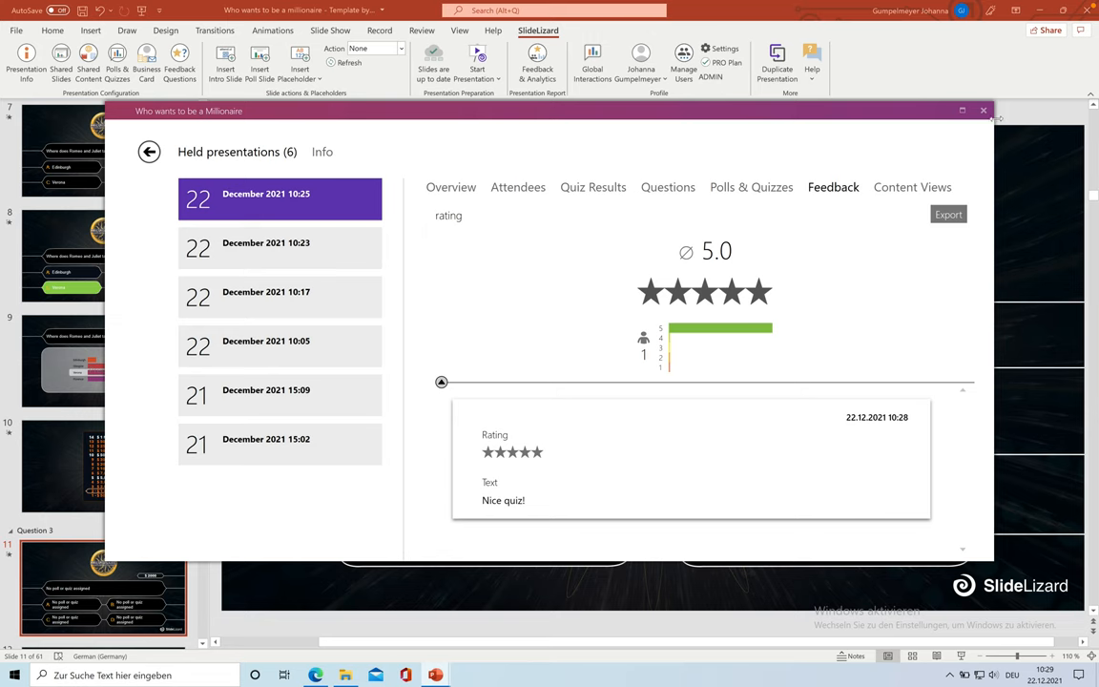
click(983, 111)
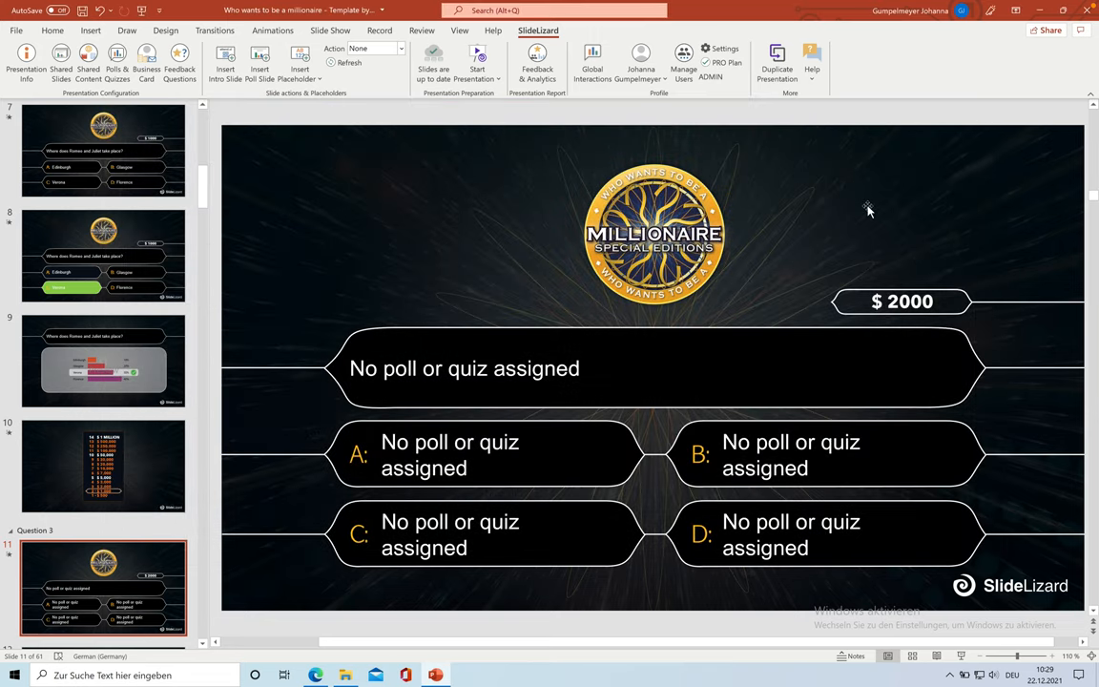